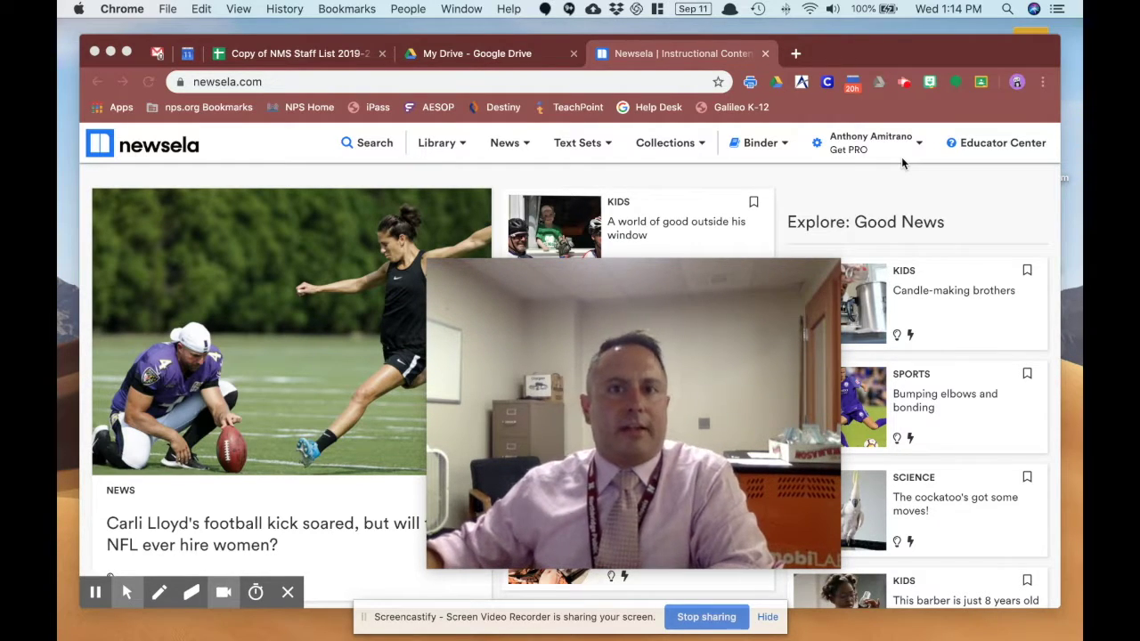
mouse_move(512, 276)
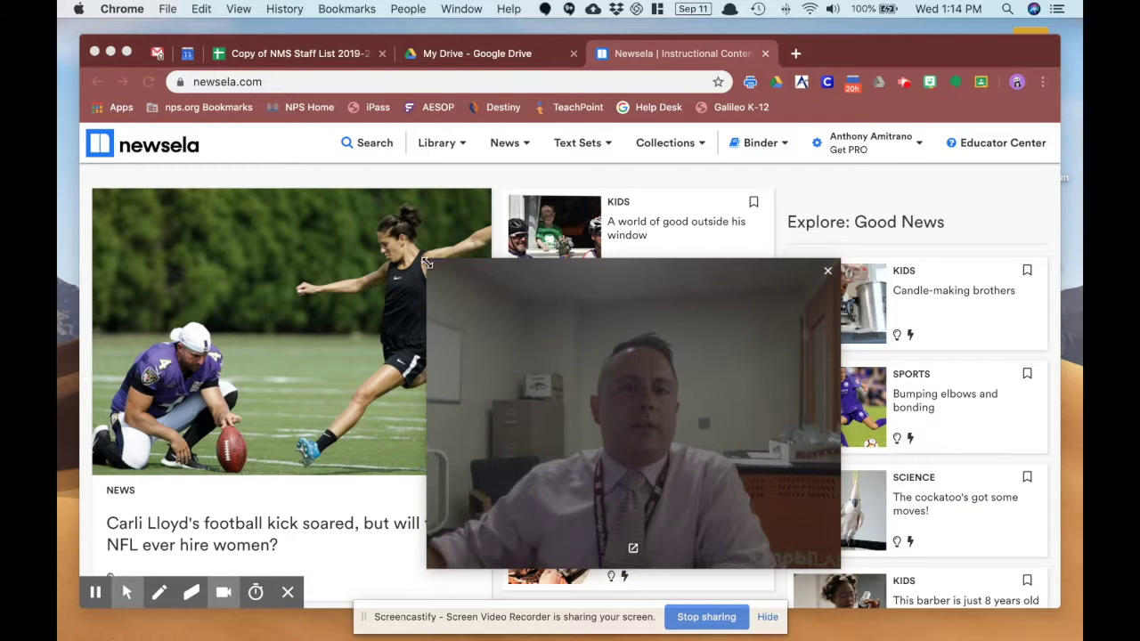
drag(427, 263, 892, 494)
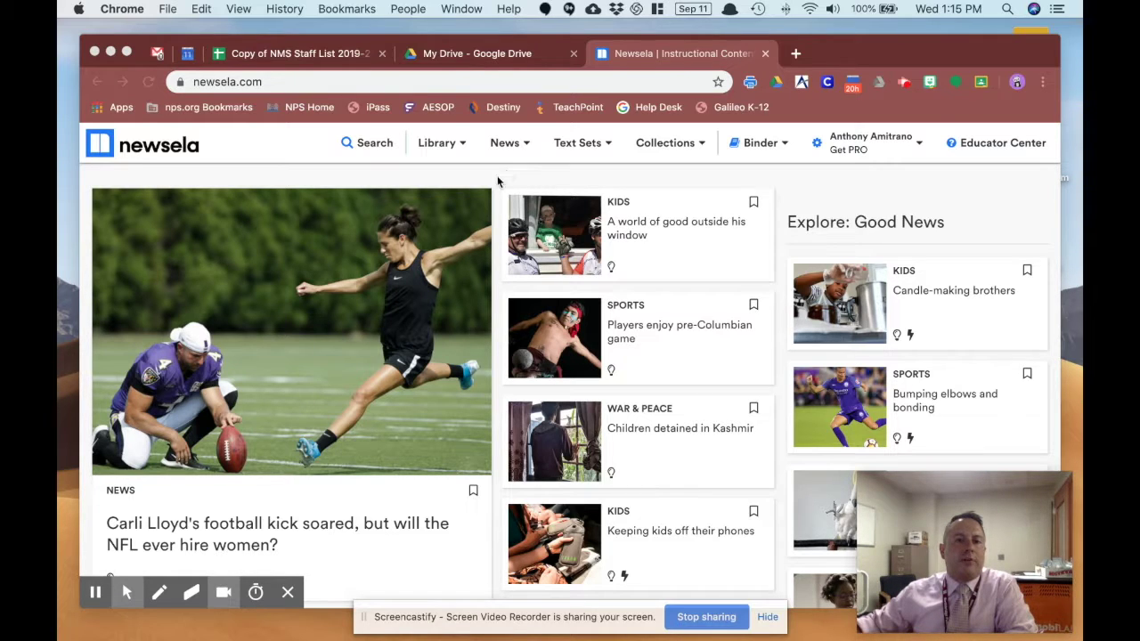
Open the home page article about Carli Lloyd's football kick and the NFL hiring women, and skim its text.
scroll(495, 183, down, 2)
scroll(494, 184, up, 2)
scroll(340, 443, down, 4)
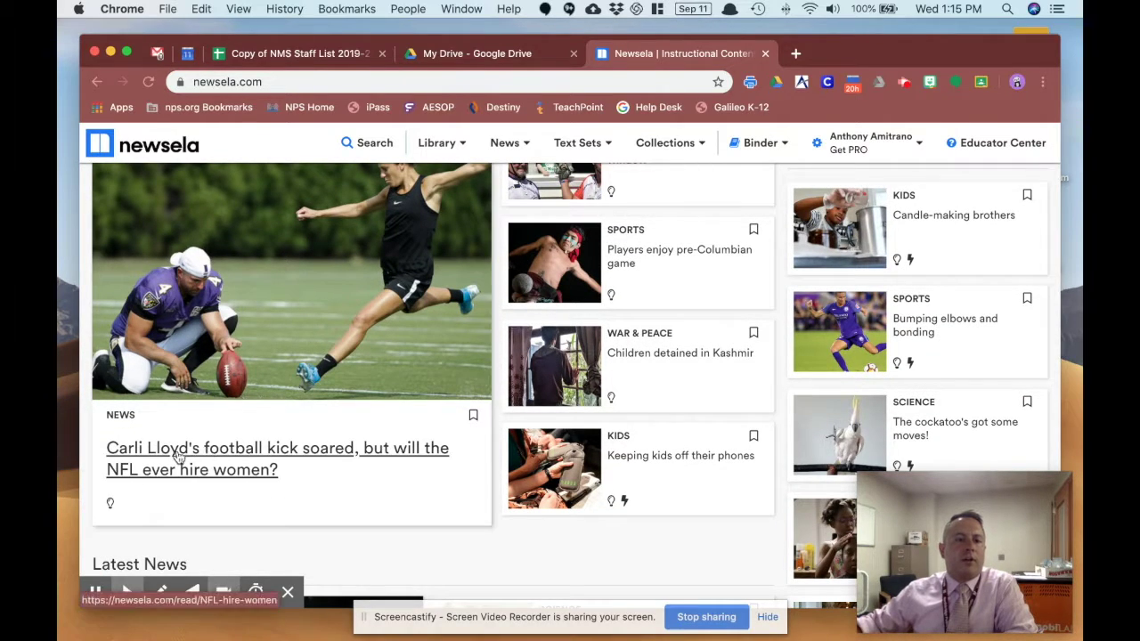
click(225, 455)
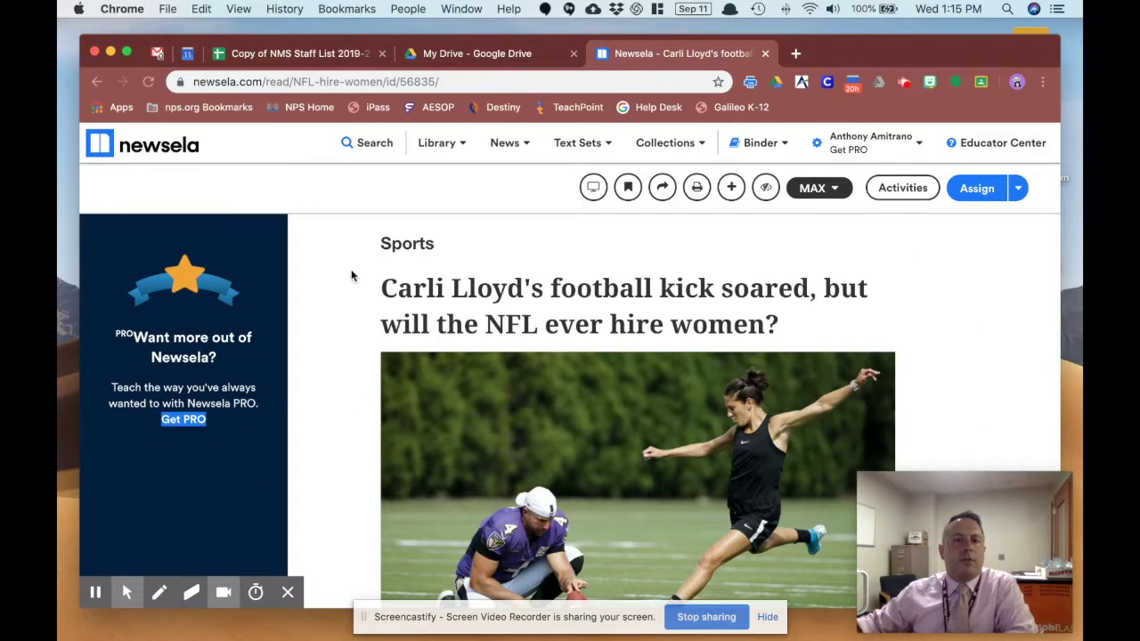
scroll(308, 388, down, 5)
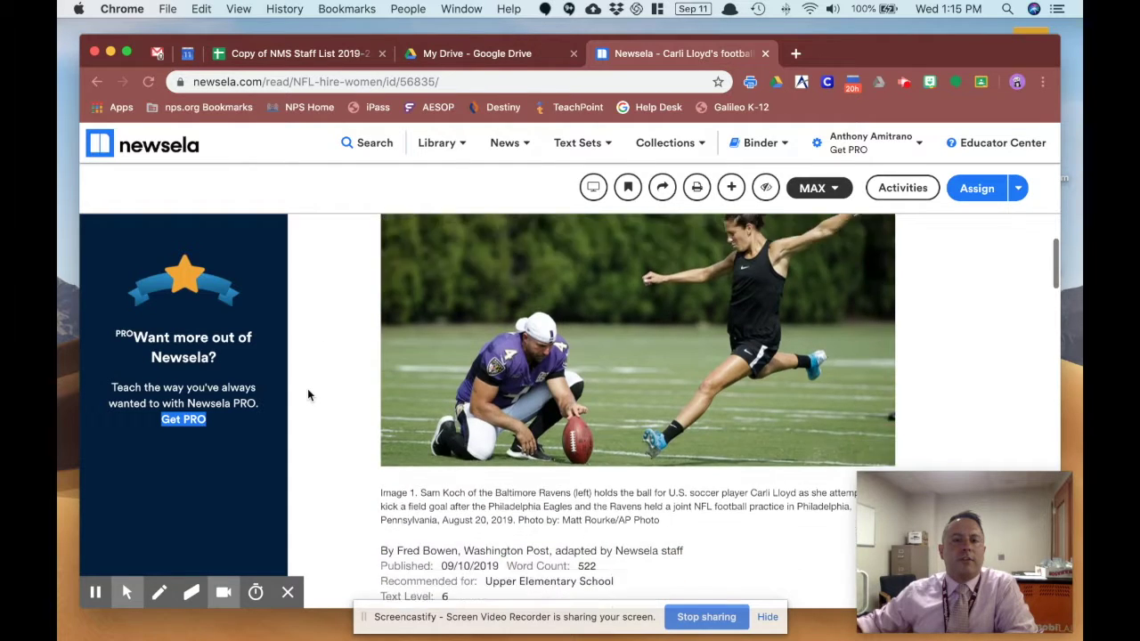
scroll(308, 382, down, 4)
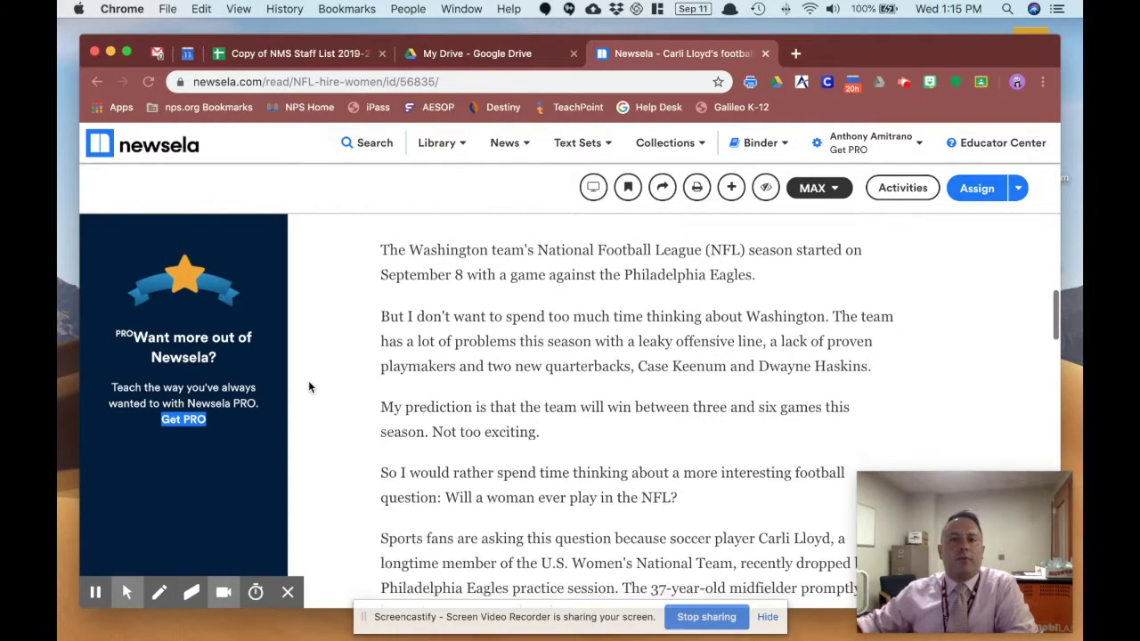
scroll(308, 379, up, 2)
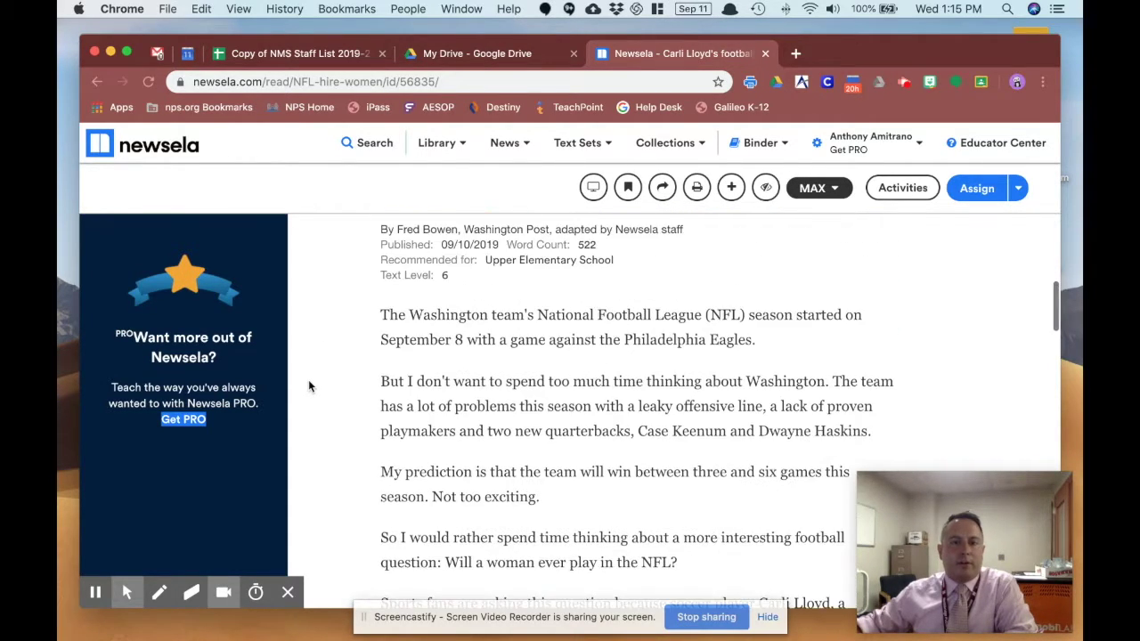
scroll(309, 377, down, 1)
scroll(309, 377, down, 1)
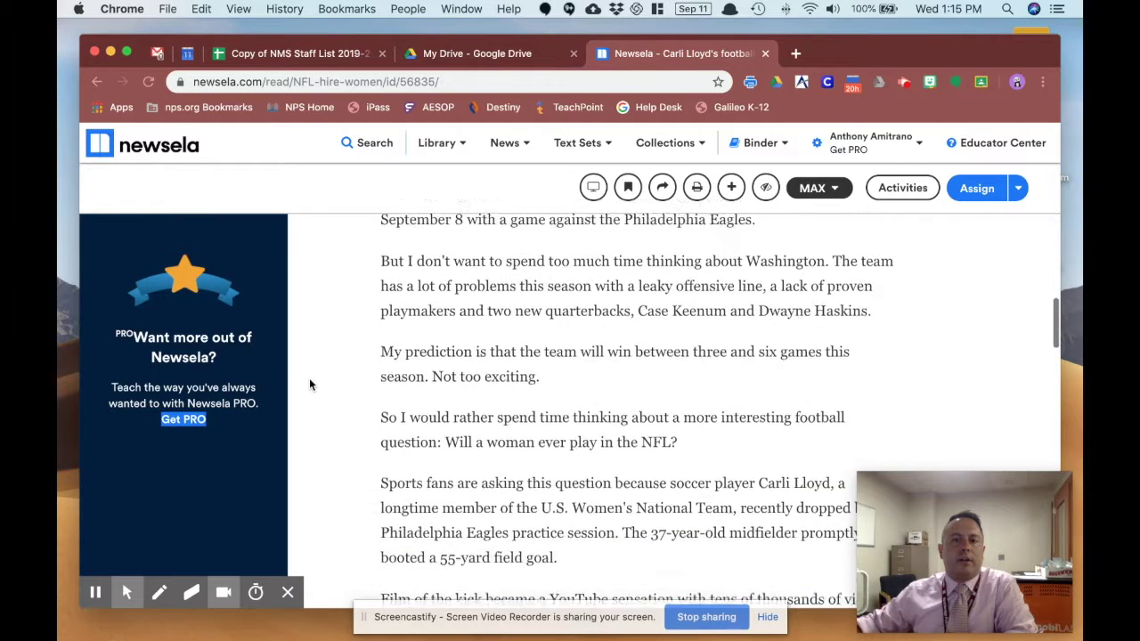
mouse_move(889, 496)
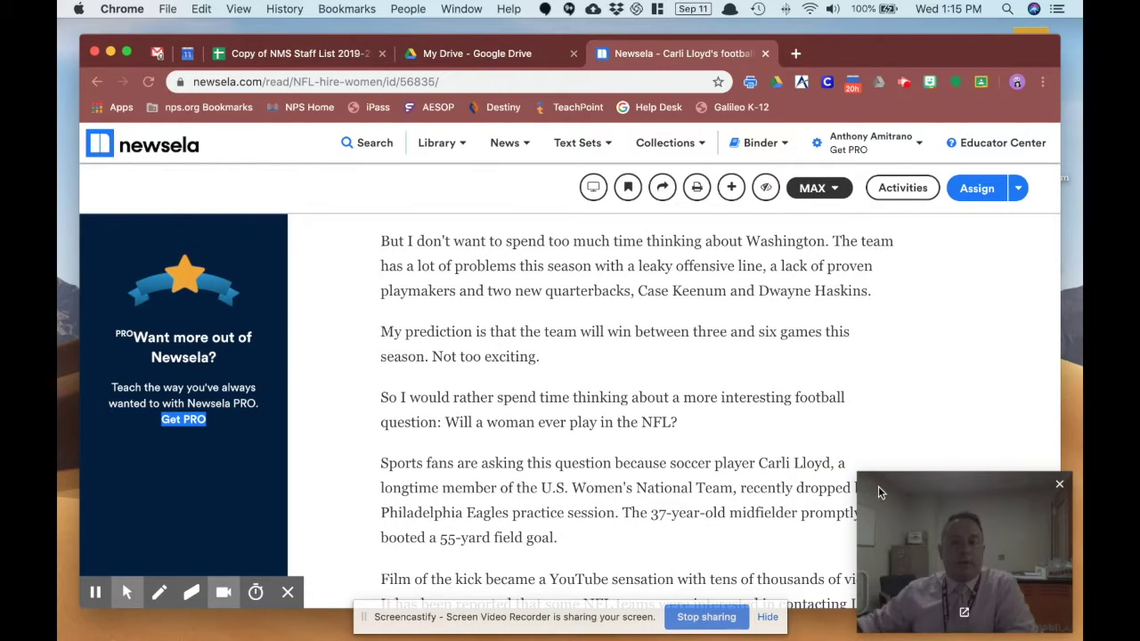
drag(865, 476, 938, 521)
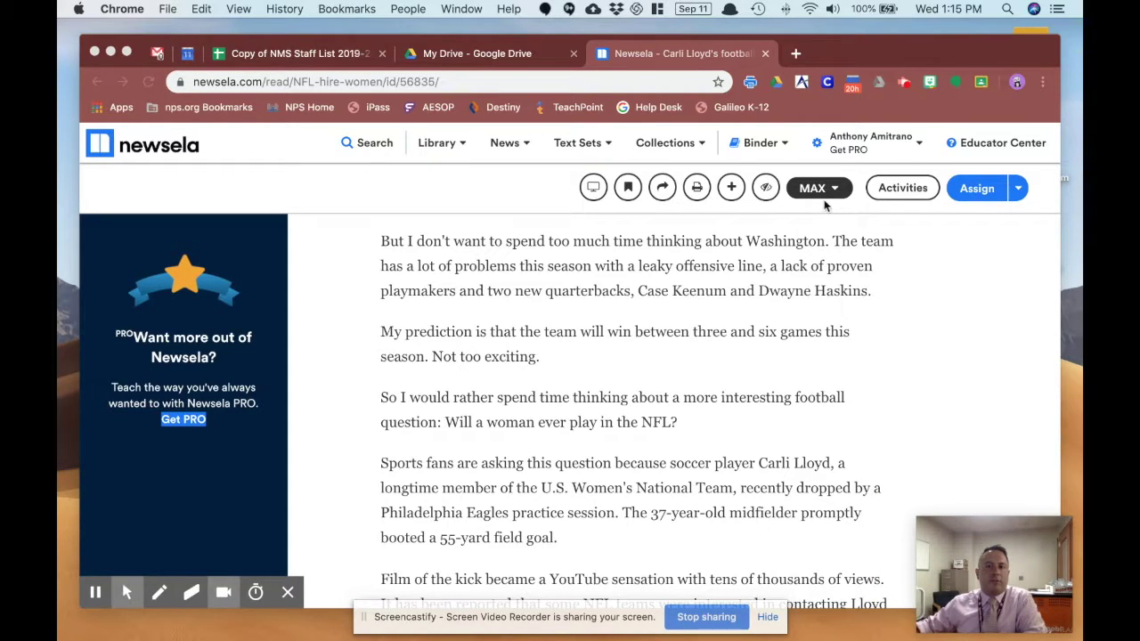
Switch the article to the 460L reading level and look through the simplified text.
scroll(620, 371, up, 5)
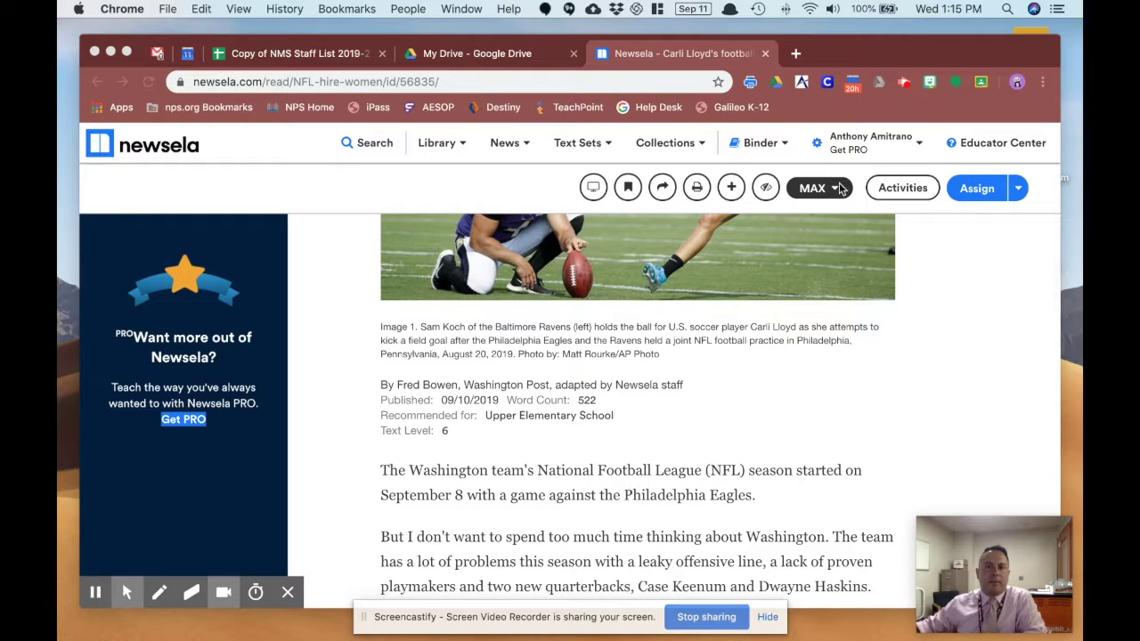
click(836, 190)
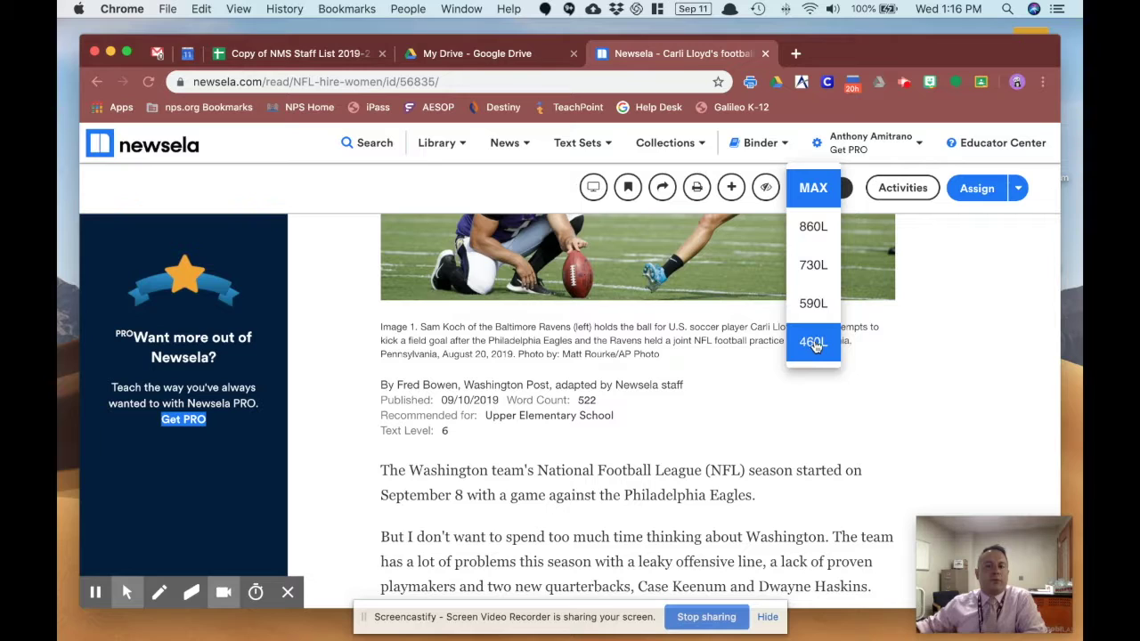
click(798, 357)
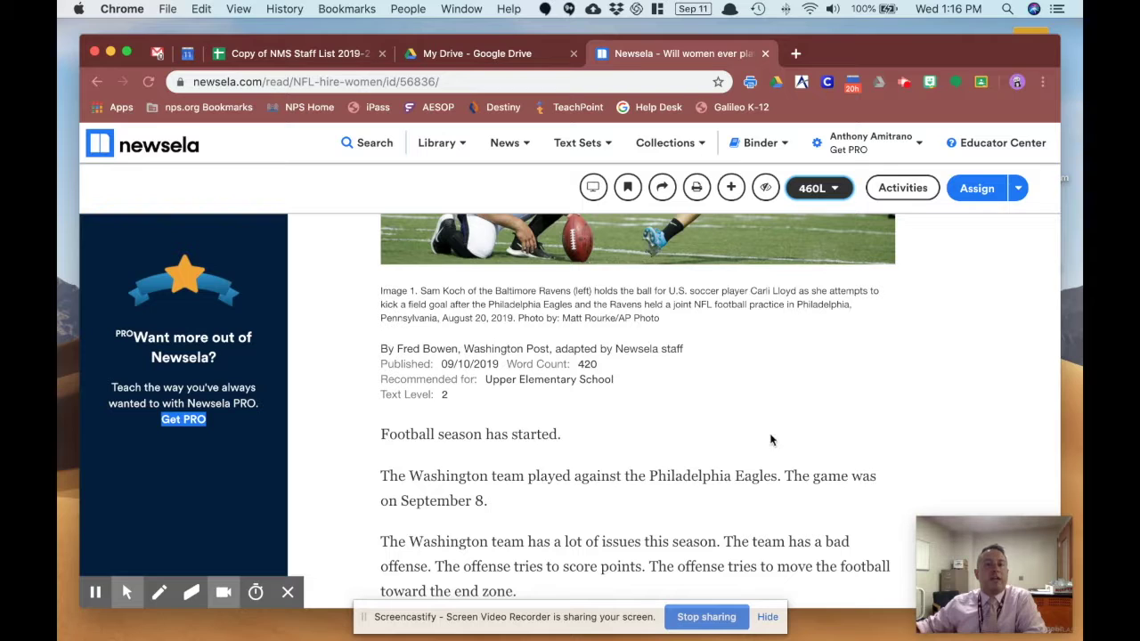
scroll(762, 456, down, 1)
scroll(763, 456, down, 5)
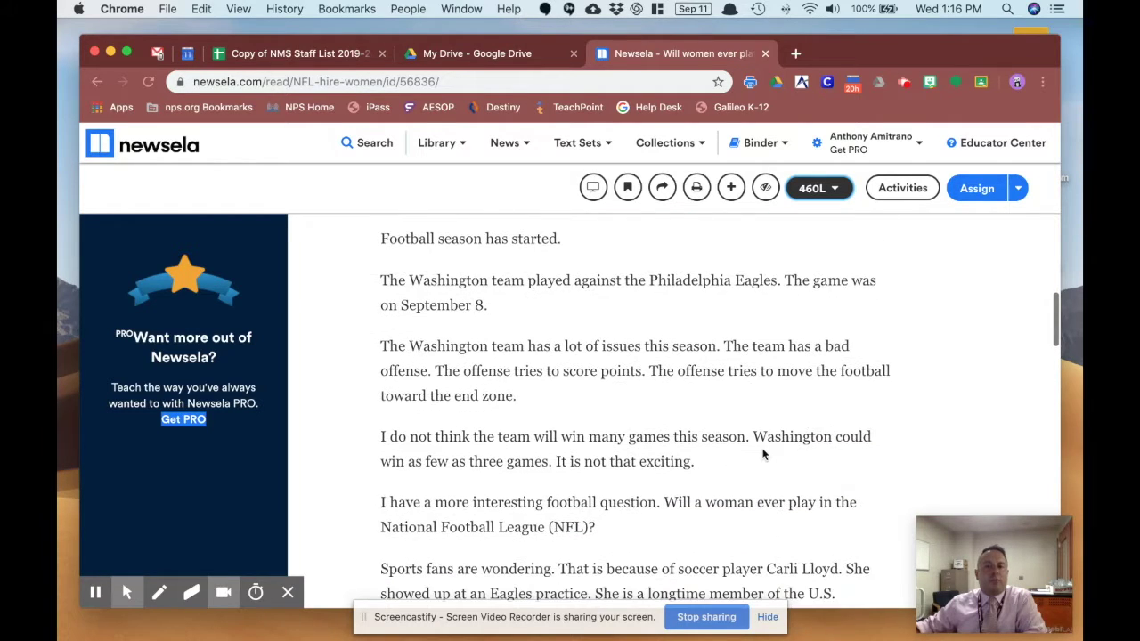
scroll(763, 456, down, 1)
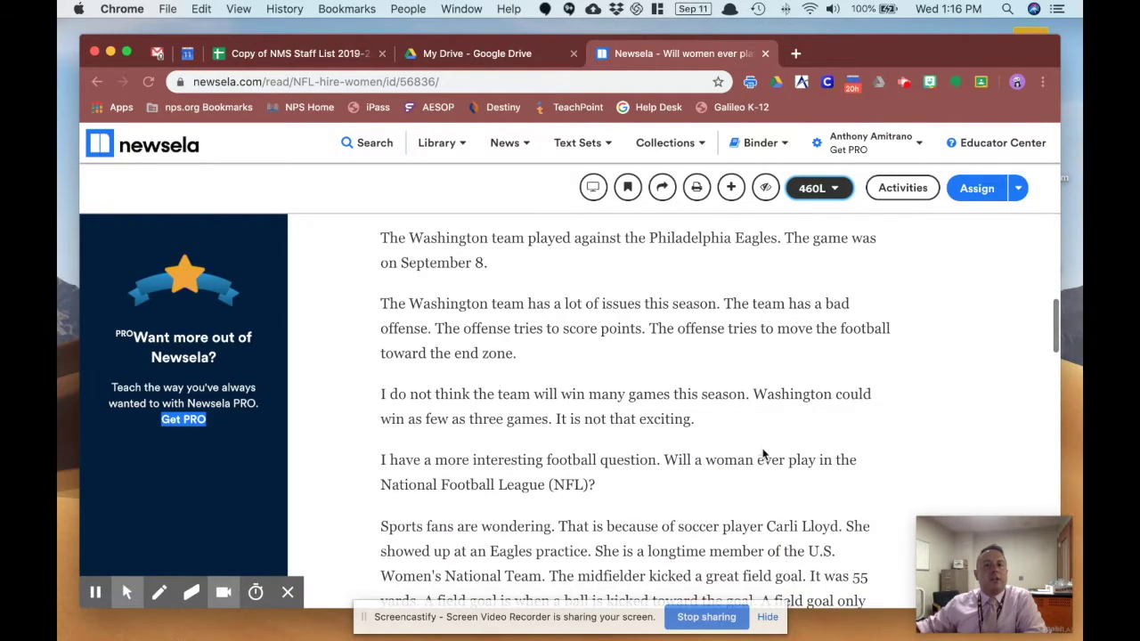
scroll(763, 455, down, 6)
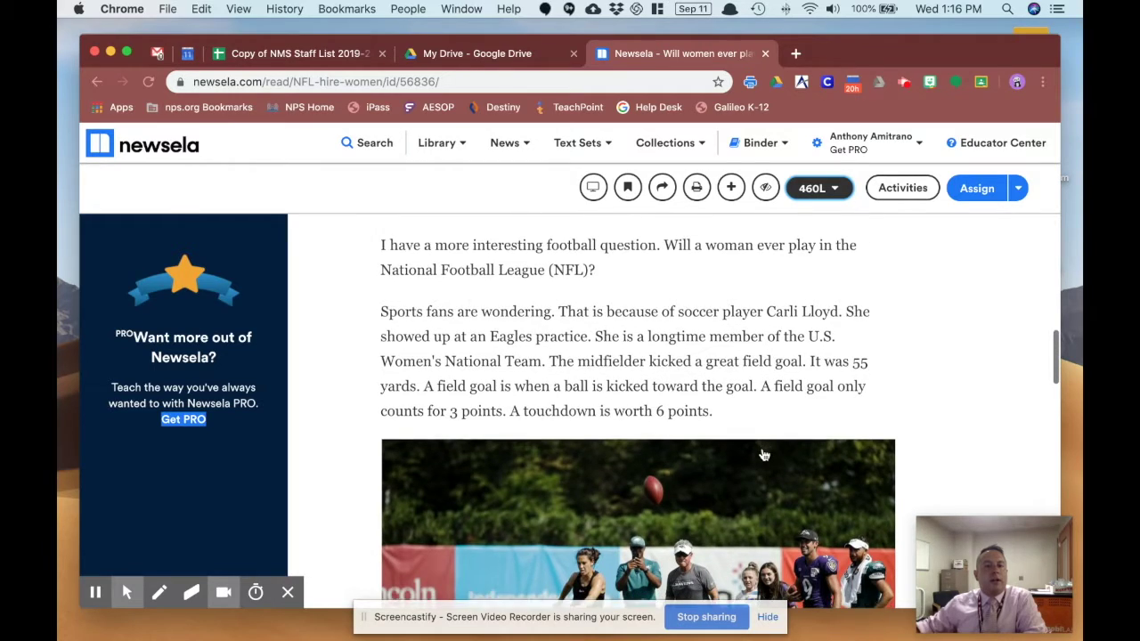
scroll(763, 456, down, 9)
scroll(763, 455, down, 7)
scroll(763, 456, down, 7)
scroll(763, 443, up, 20)
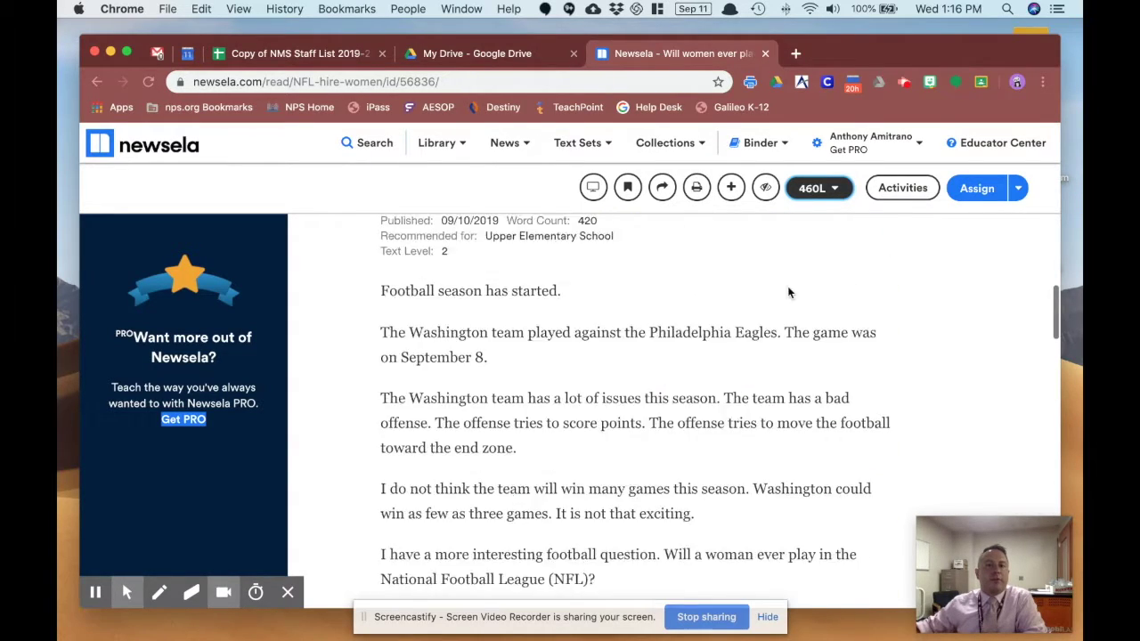
scroll(787, 287, up, 10)
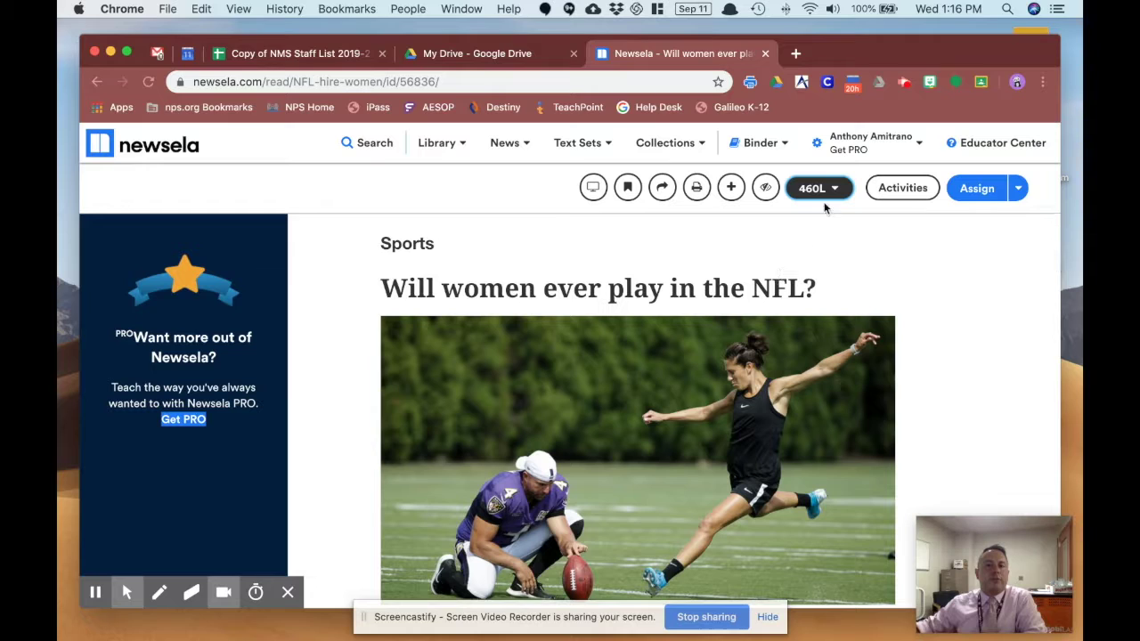
Change the article's reading level to 590L and look over its opening paragraphs.
click(834, 194)
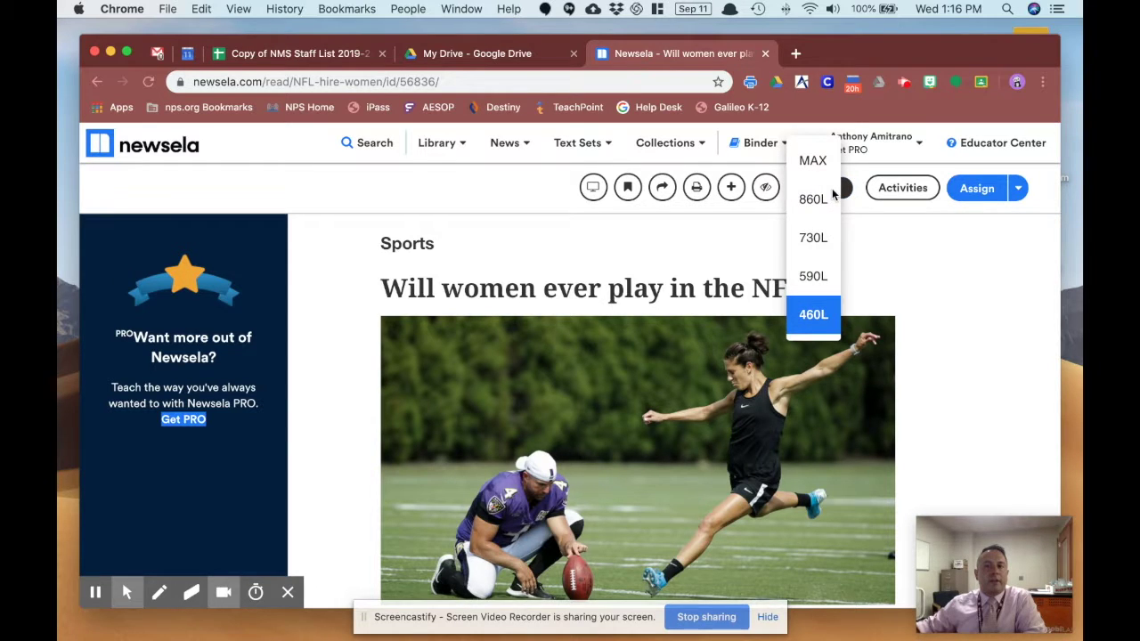
click(814, 276)
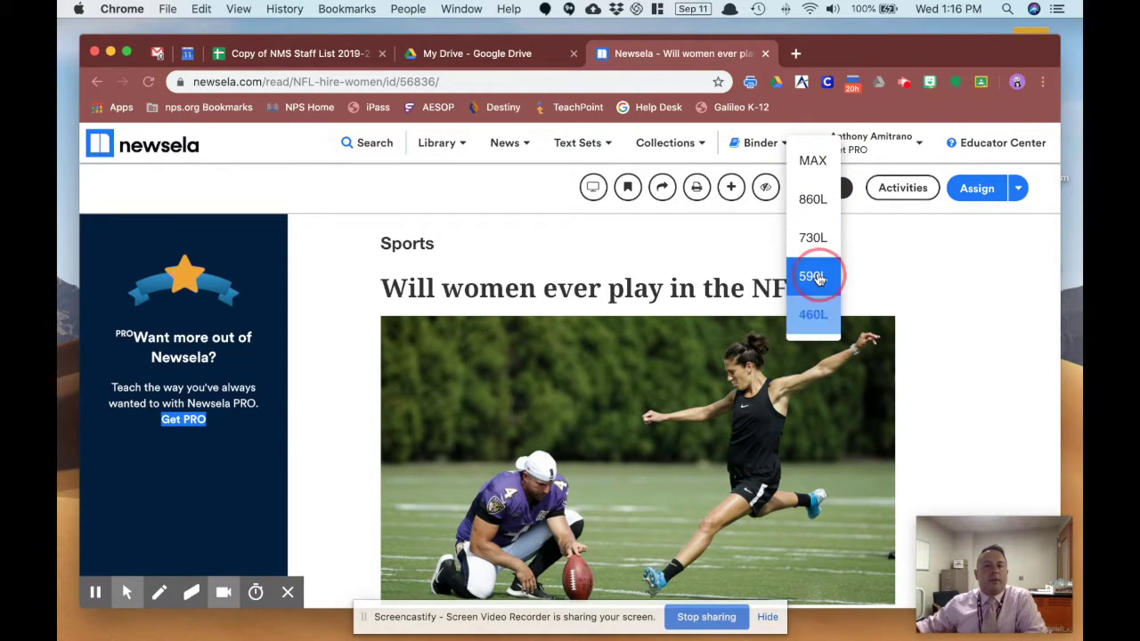
scroll(874, 429, down, 10)
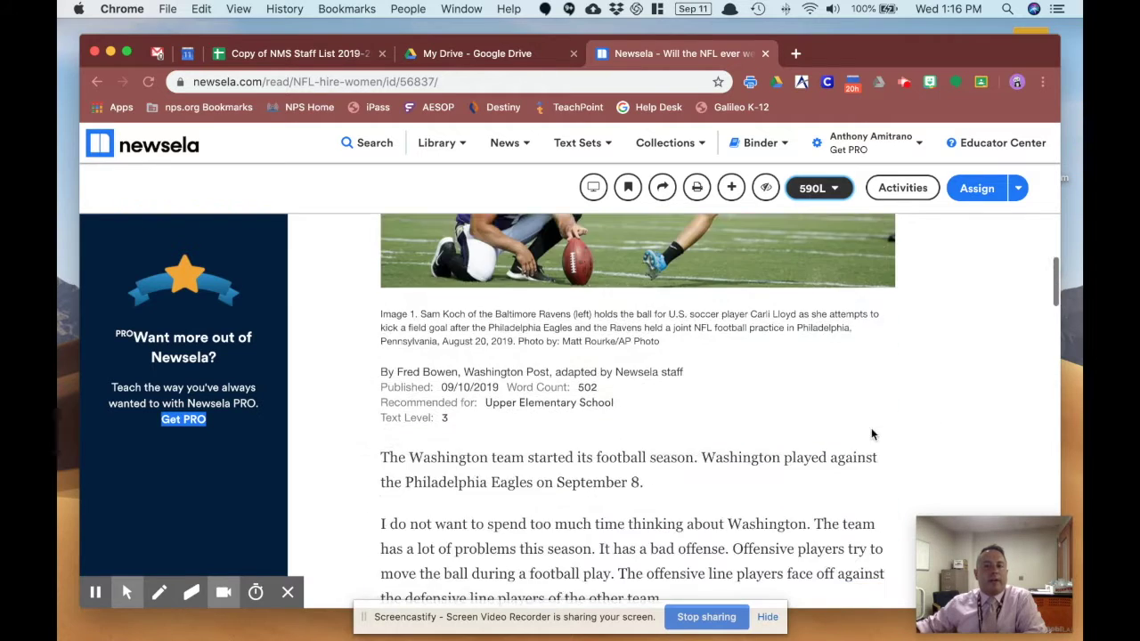
scroll(870, 429, down, 2)
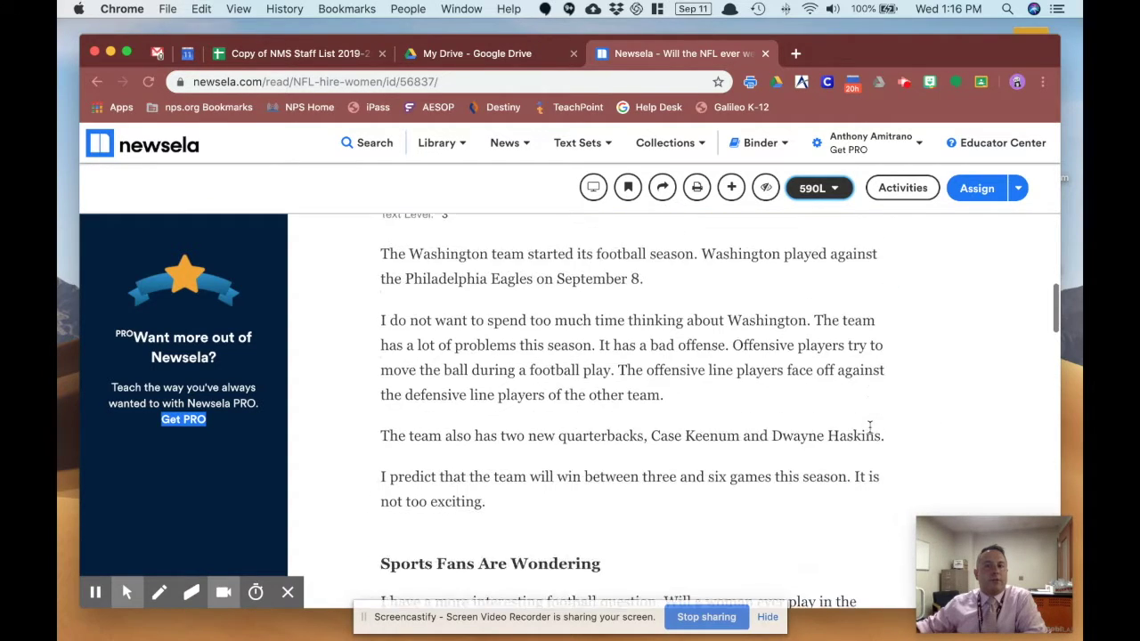
scroll(870, 429, up, 1)
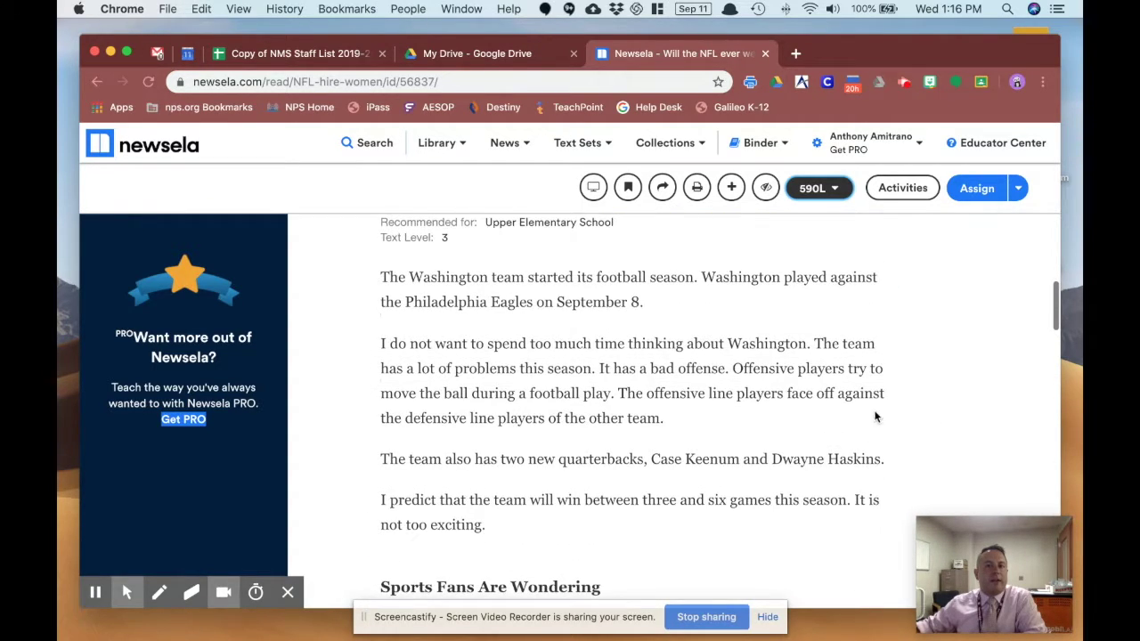
Show the article at the 730L reading level and view its opening paragraphs.
click(842, 190)
click(824, 237)
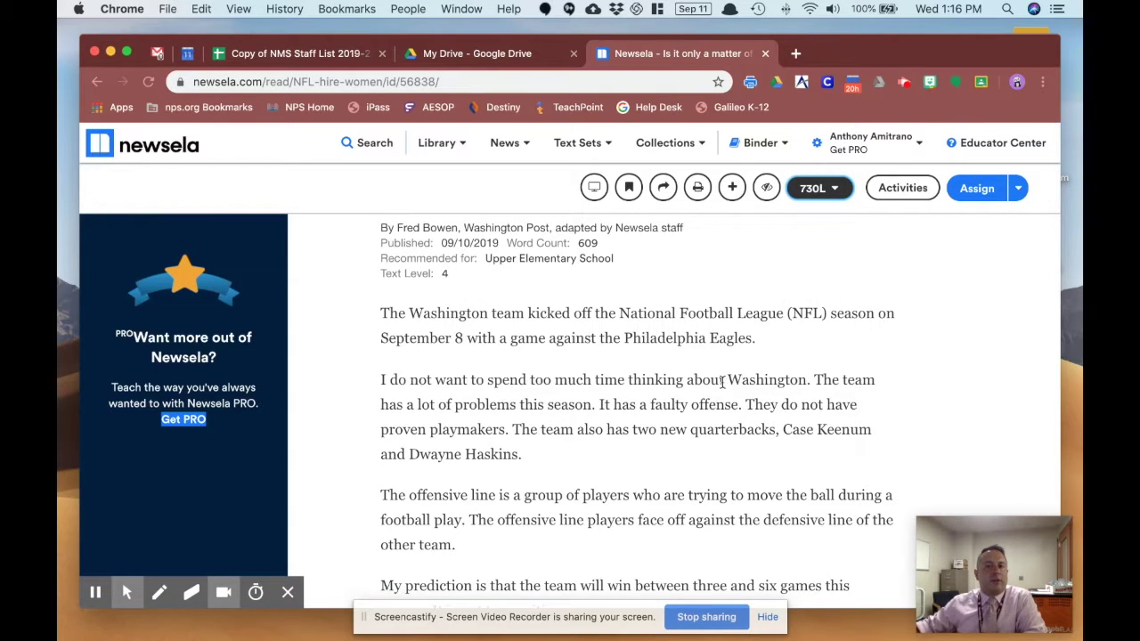
scroll(723, 380, down, 3)
Raise the article's reading level to 860L and check its details and first paragraphs.
click(832, 188)
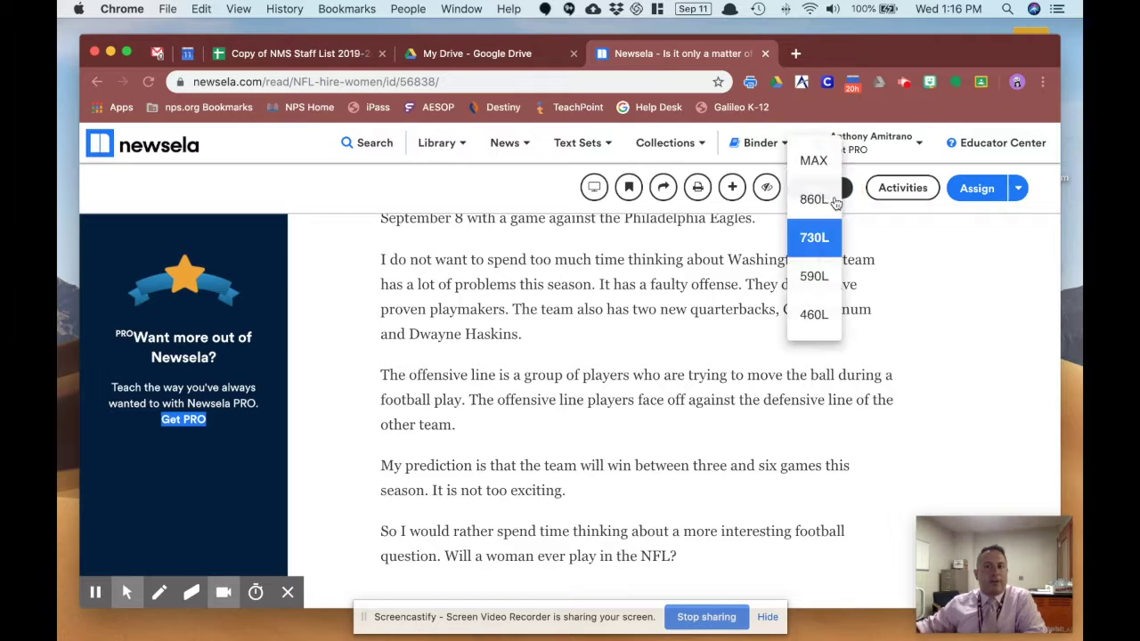
click(835, 202)
scroll(784, 355, up, 4)
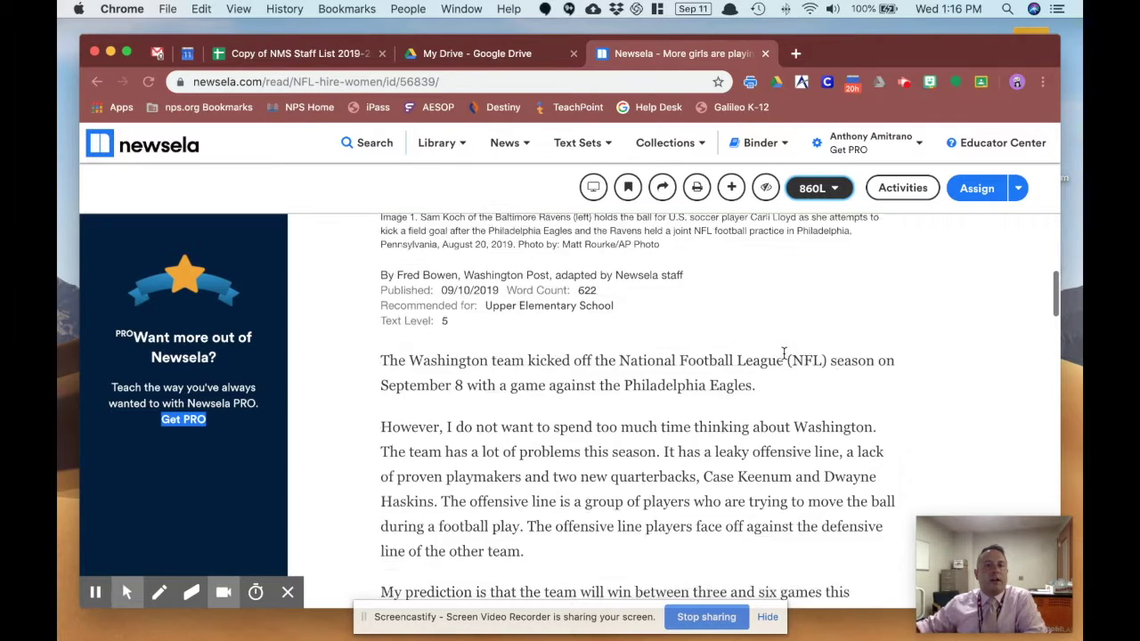
scroll(784, 351, down, 3)
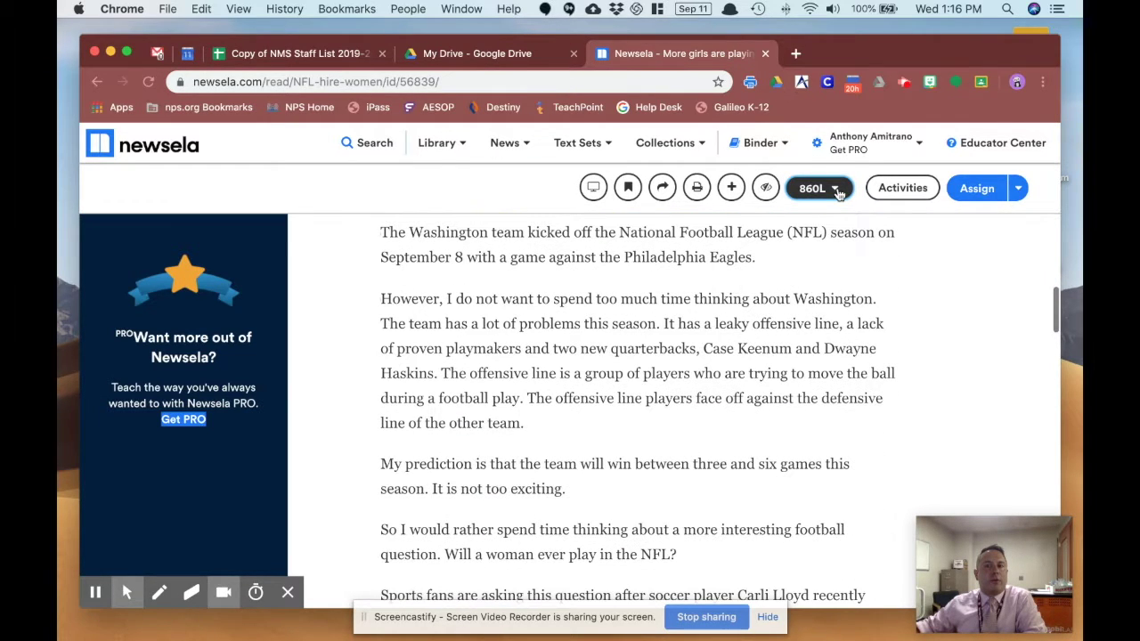
Set the article to the MAX reading level and return to its headline.
click(835, 189)
click(811, 162)
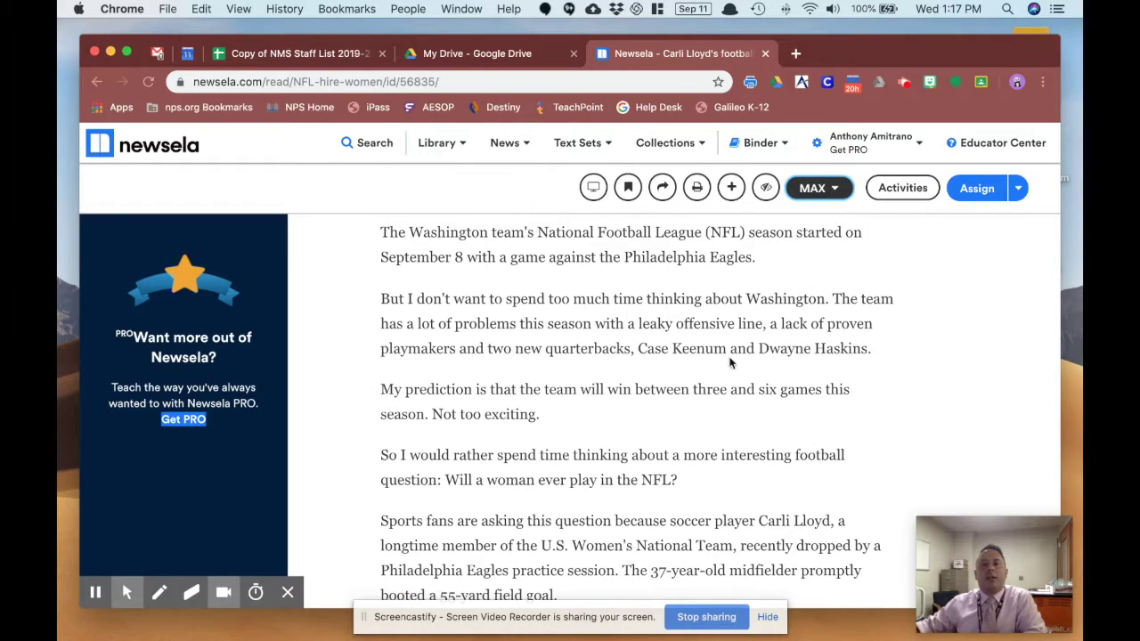
scroll(757, 365, up, 4)
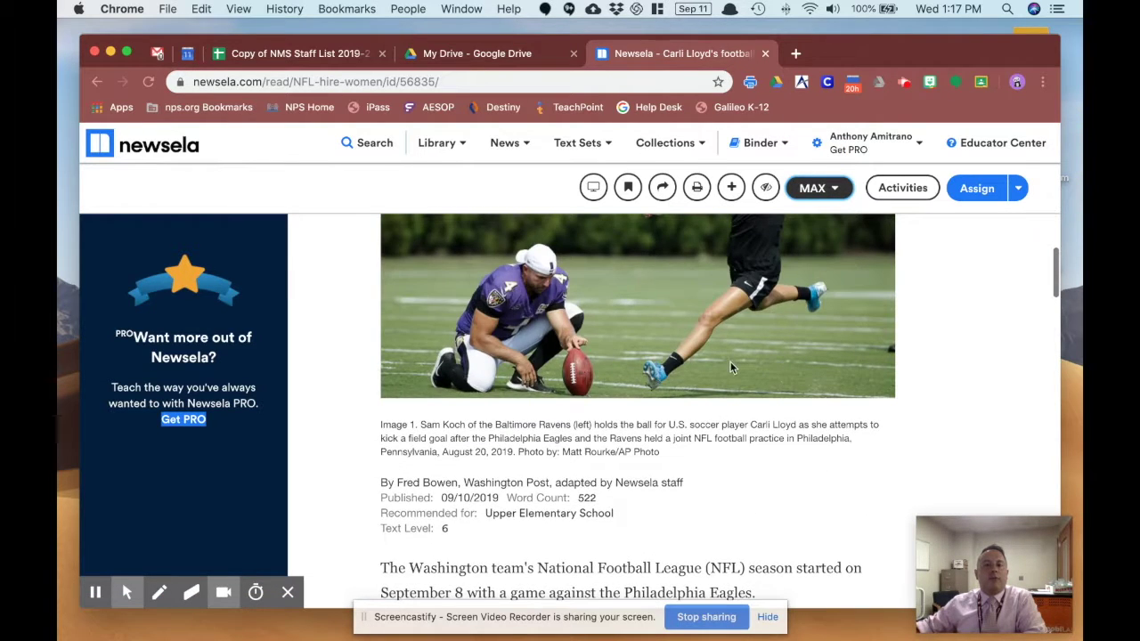
scroll(729, 367, up, 4)
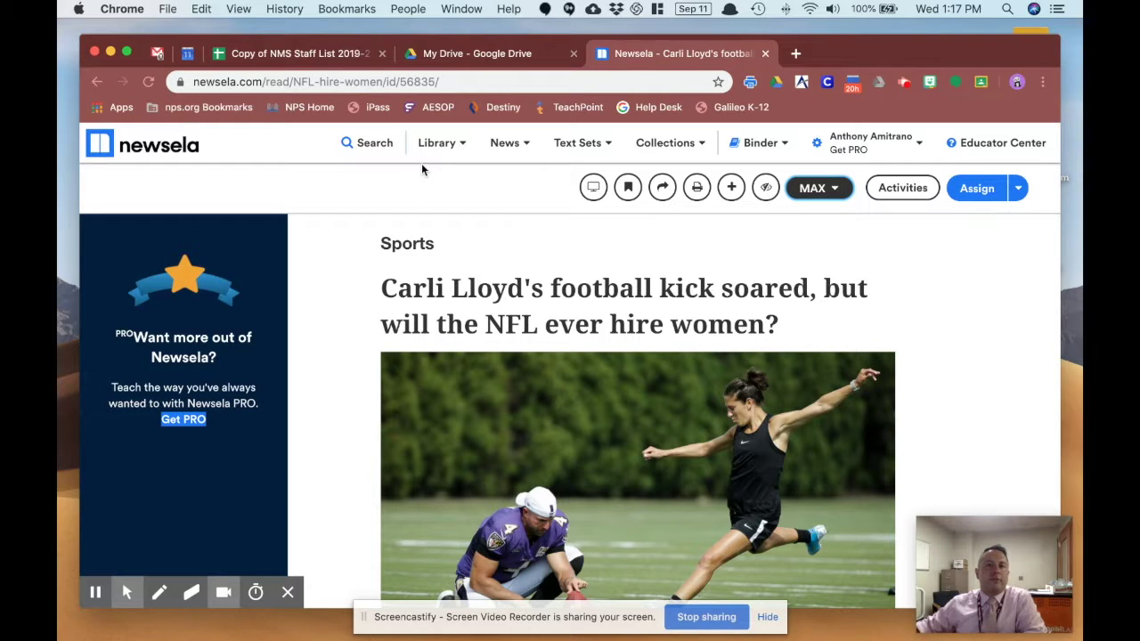
mouse_move(657, 149)
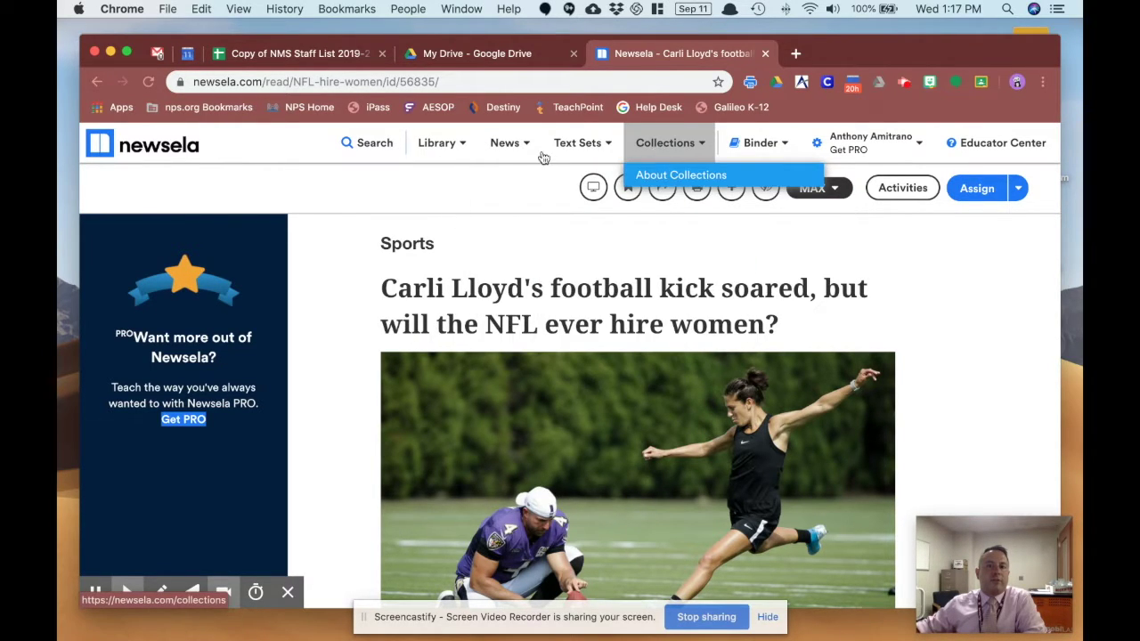
mouse_move(426, 156)
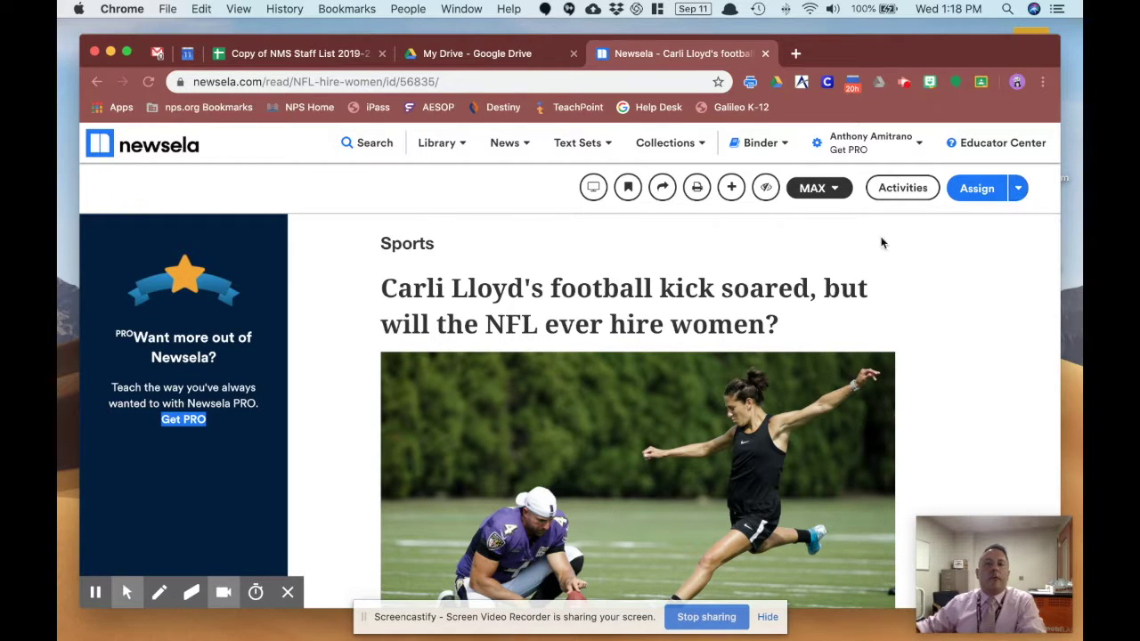
Start a new assignment from the article and review the form's class, text level and instructions settings.
click(1021, 192)
click(1001, 191)
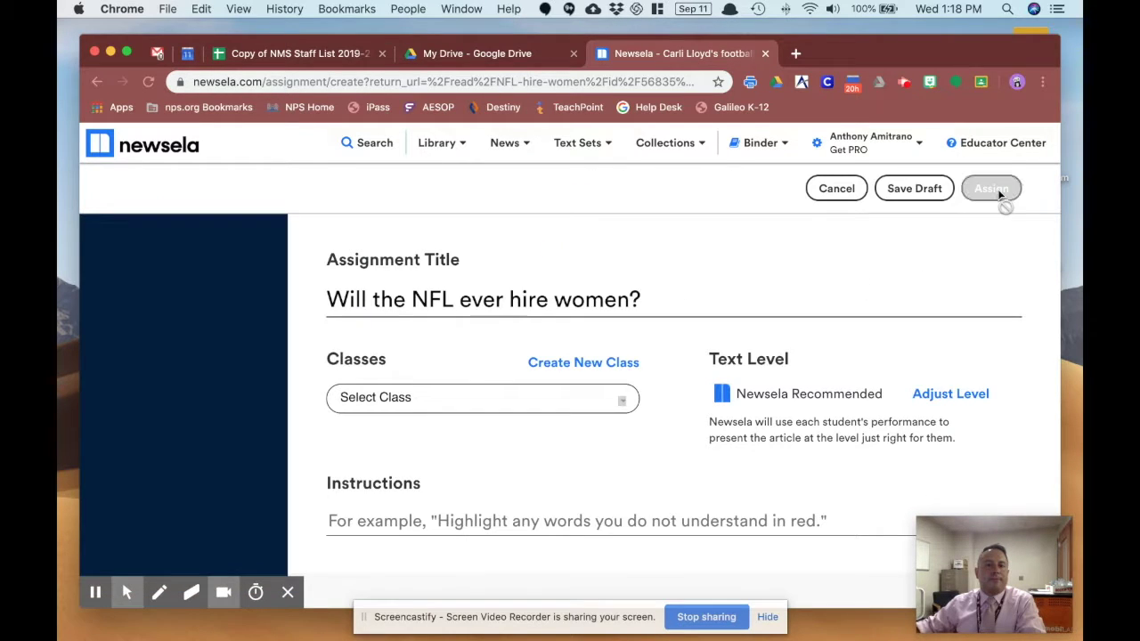
scroll(675, 446, down, 1)
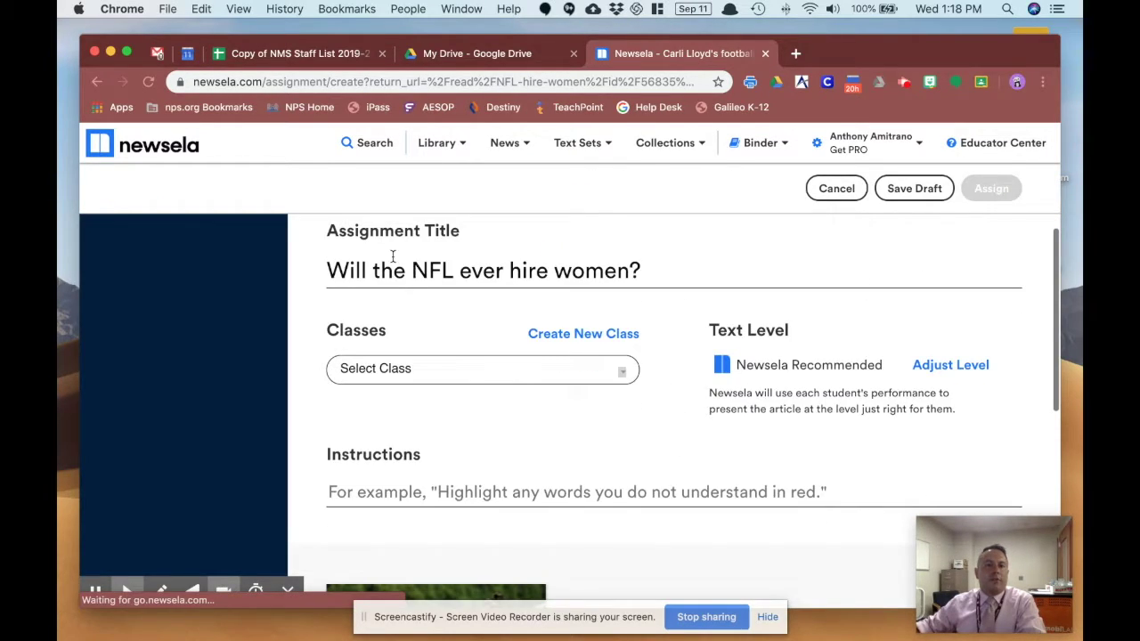
scroll(665, 417, down, 2)
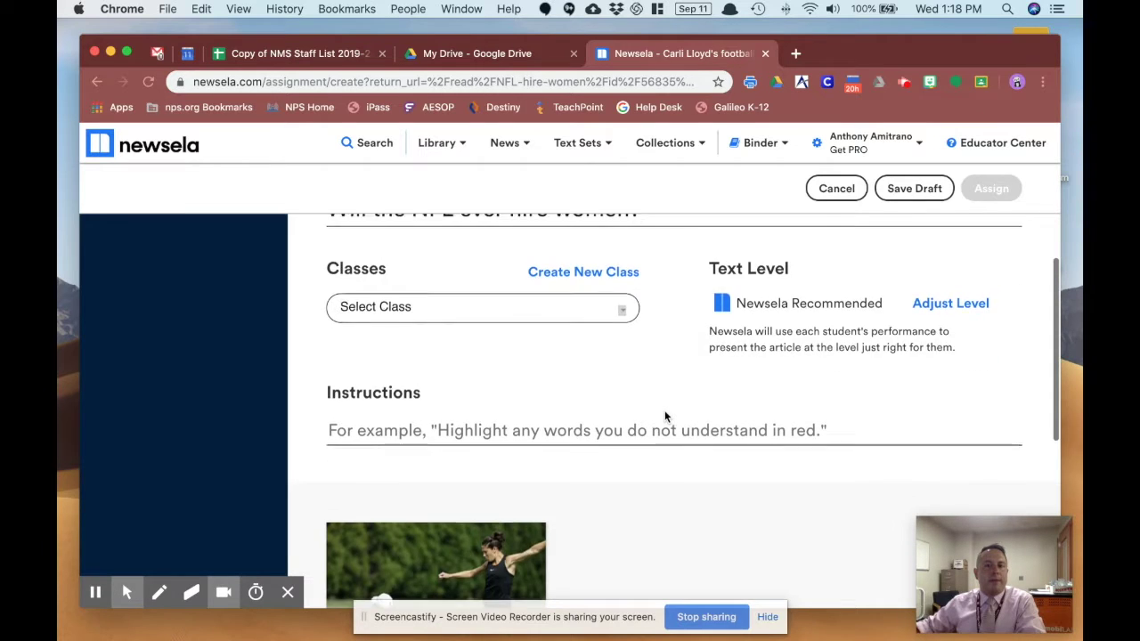
Check the option for adjusting the assignment's text level and dismiss the Newsela PRO notice.
scroll(668, 418, up, 1)
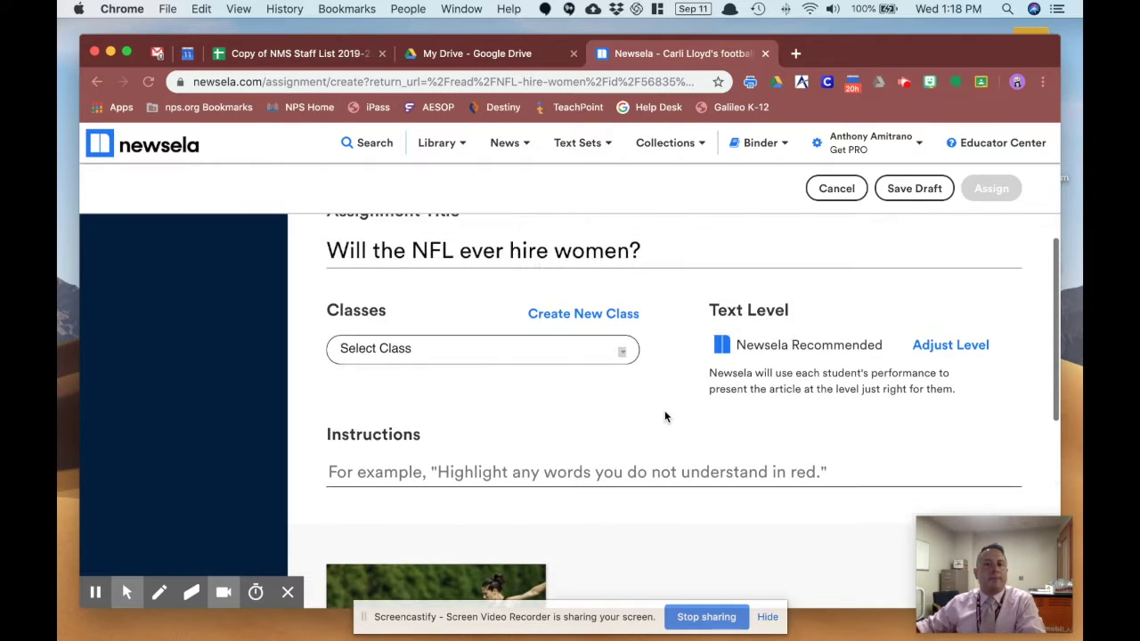
click(965, 350)
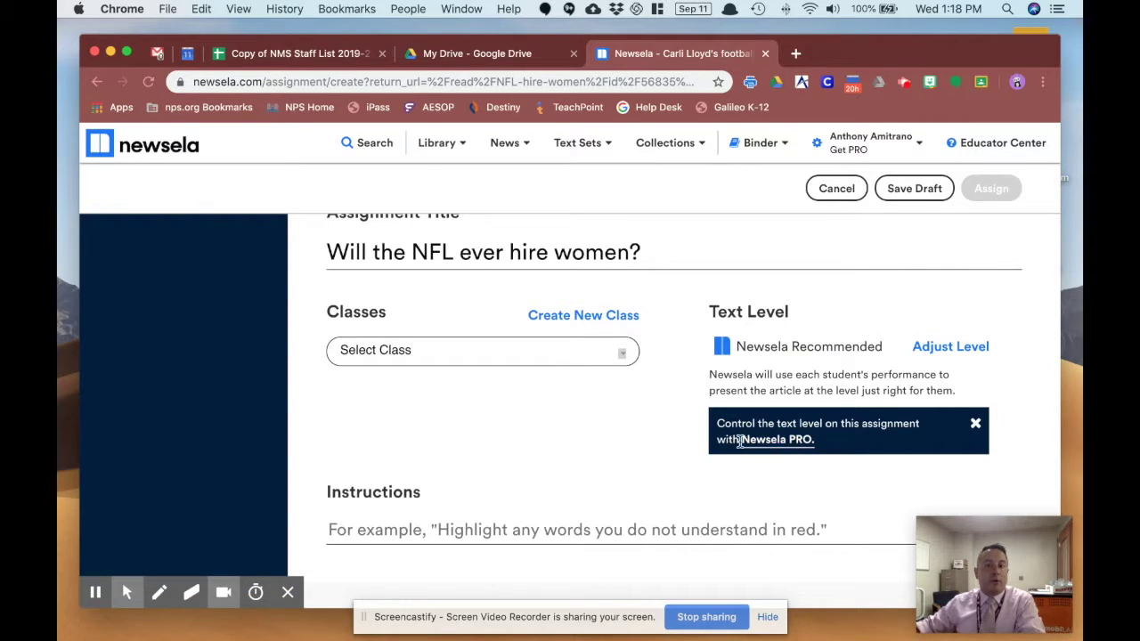
click(975, 424)
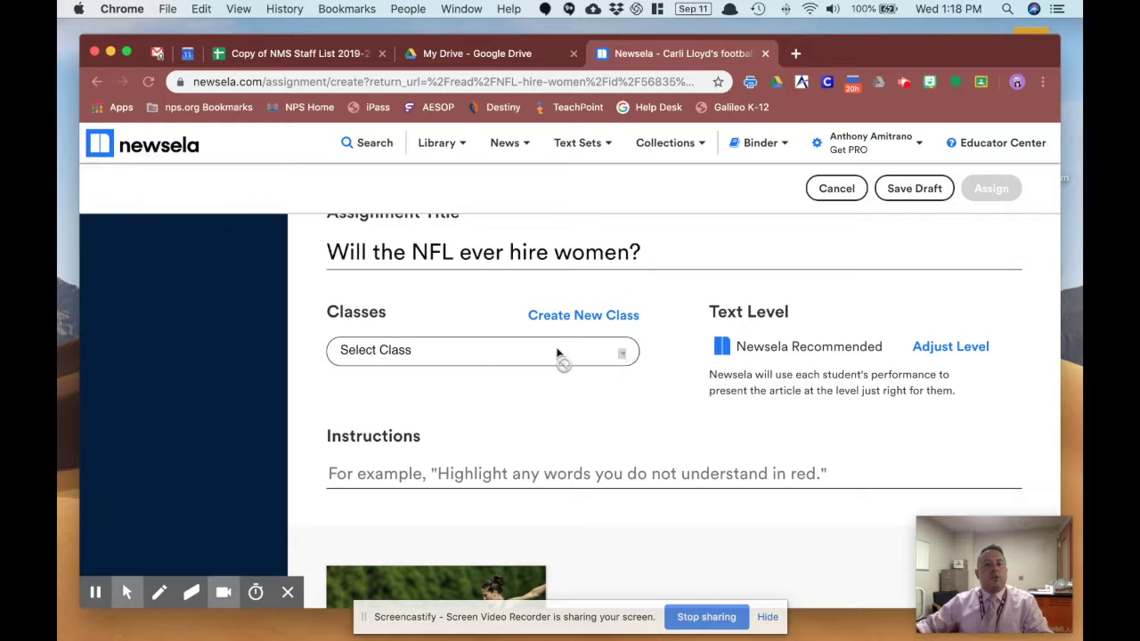
scroll(642, 401, down, 2)
scroll(636, 397, up, 2)
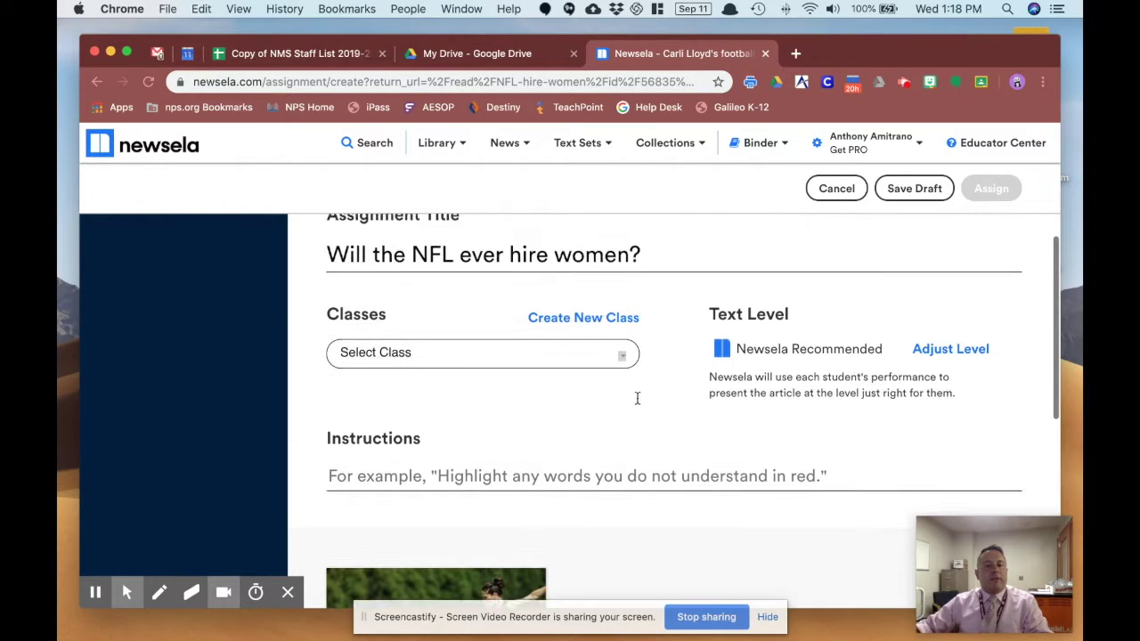
Start adding a new class for the assignment by importing it from Google Classroom.
click(587, 328)
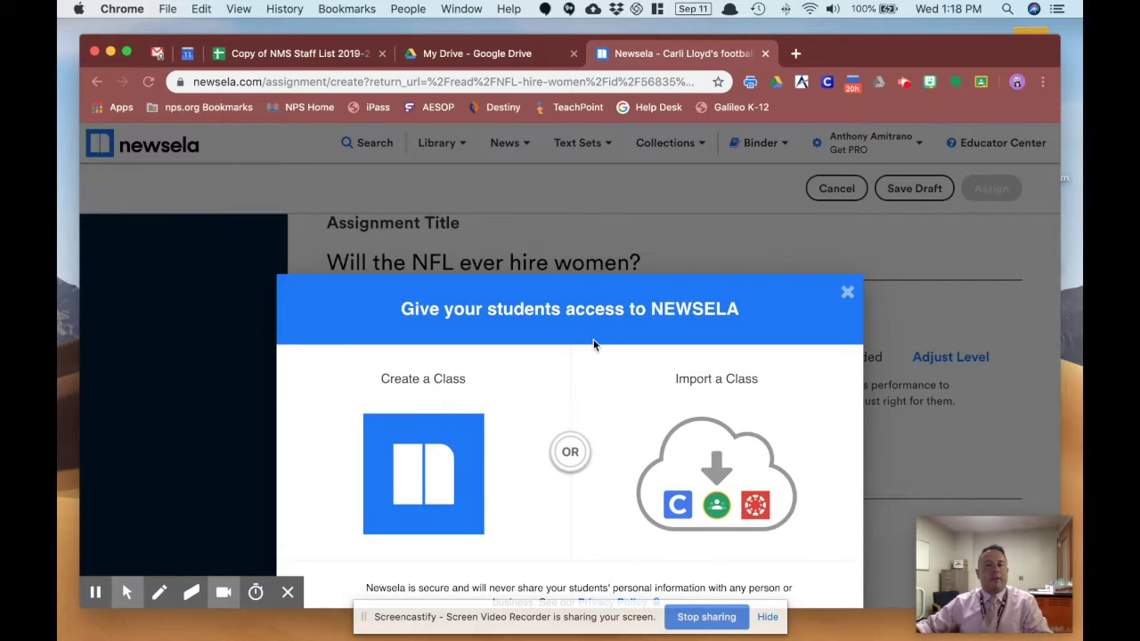
click(728, 506)
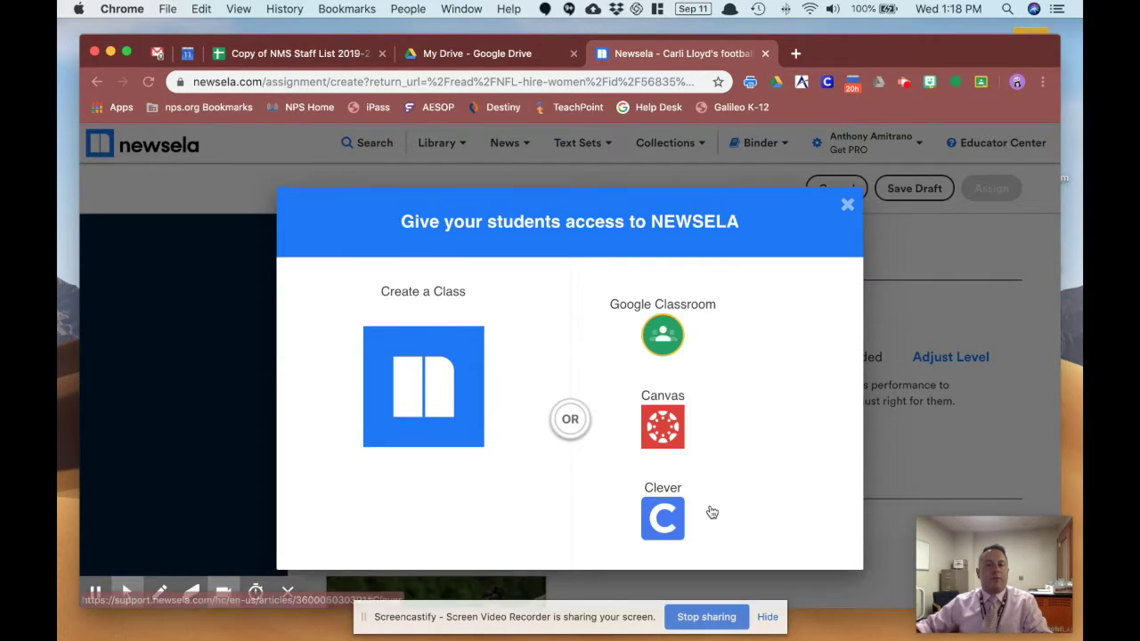
click(677, 339)
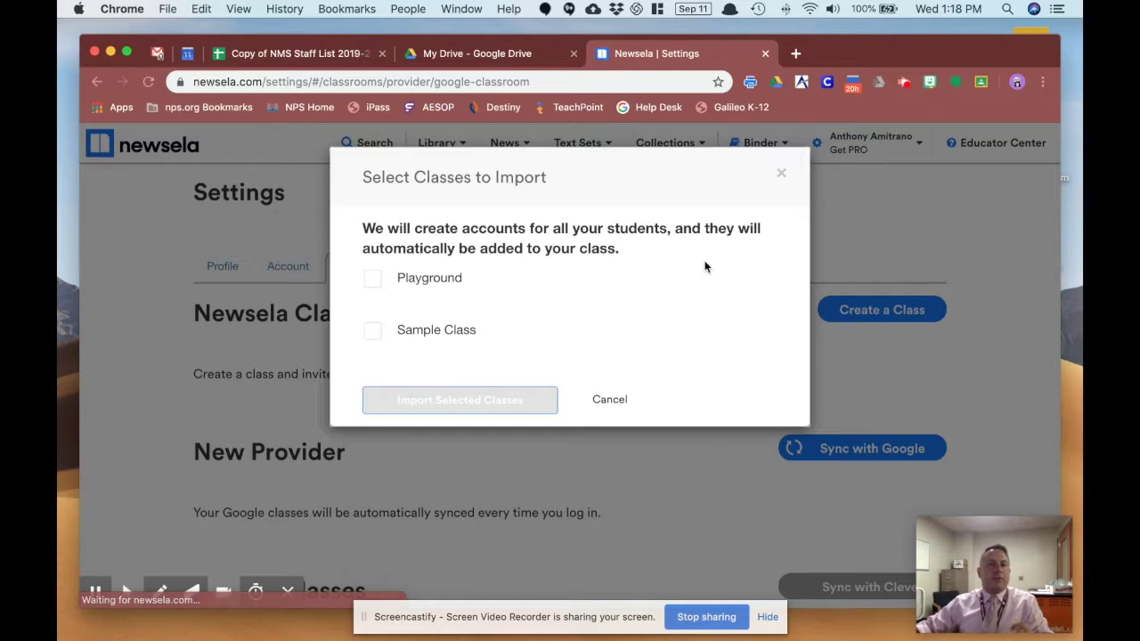
Import the Playground class from Google Classroom as a Grade 6 class and close the import dialog.
click(382, 282)
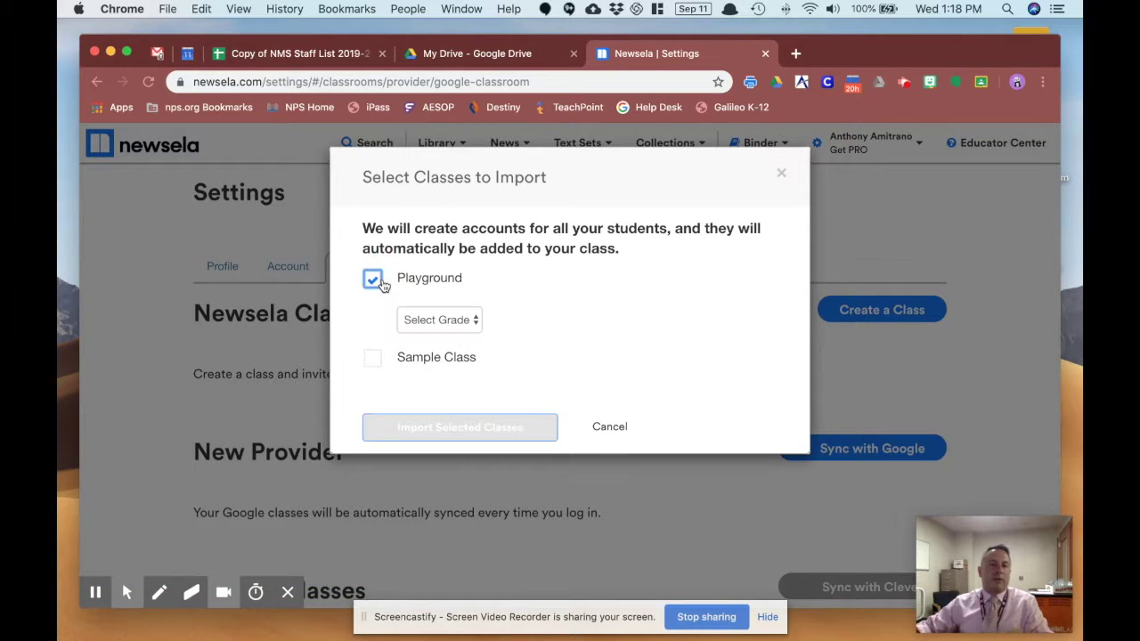
click(472, 320)
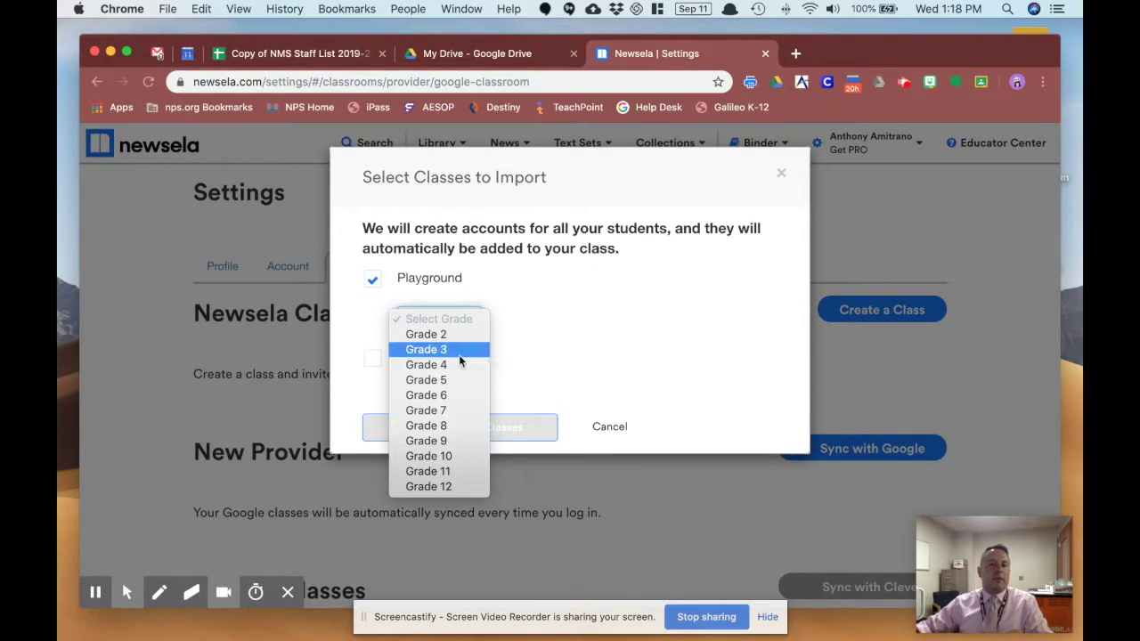
click(459, 402)
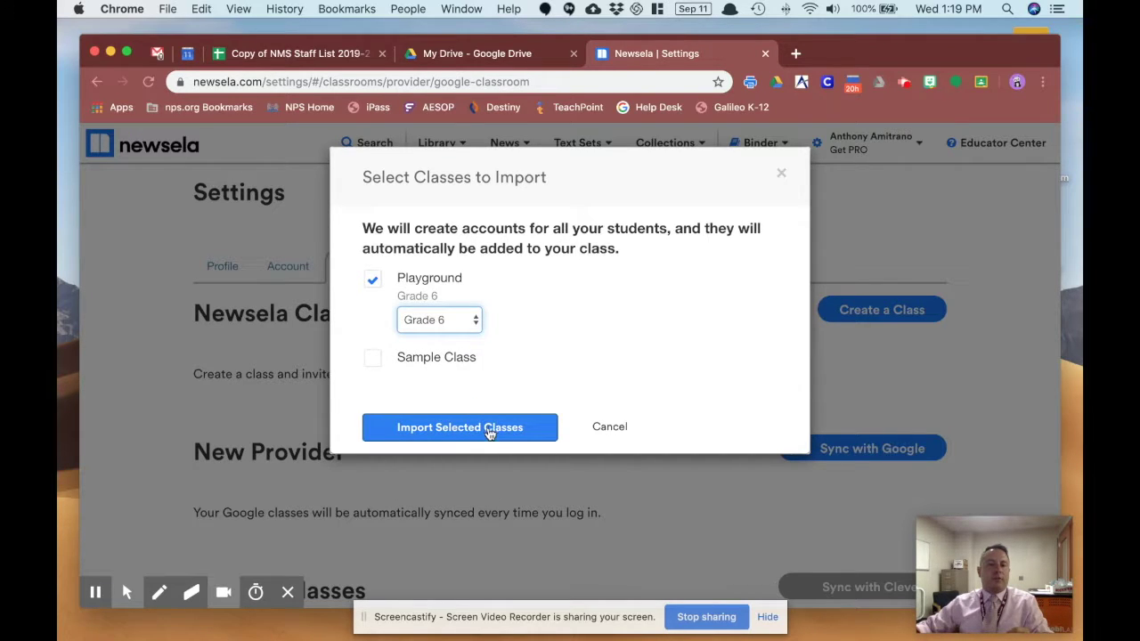
click(489, 429)
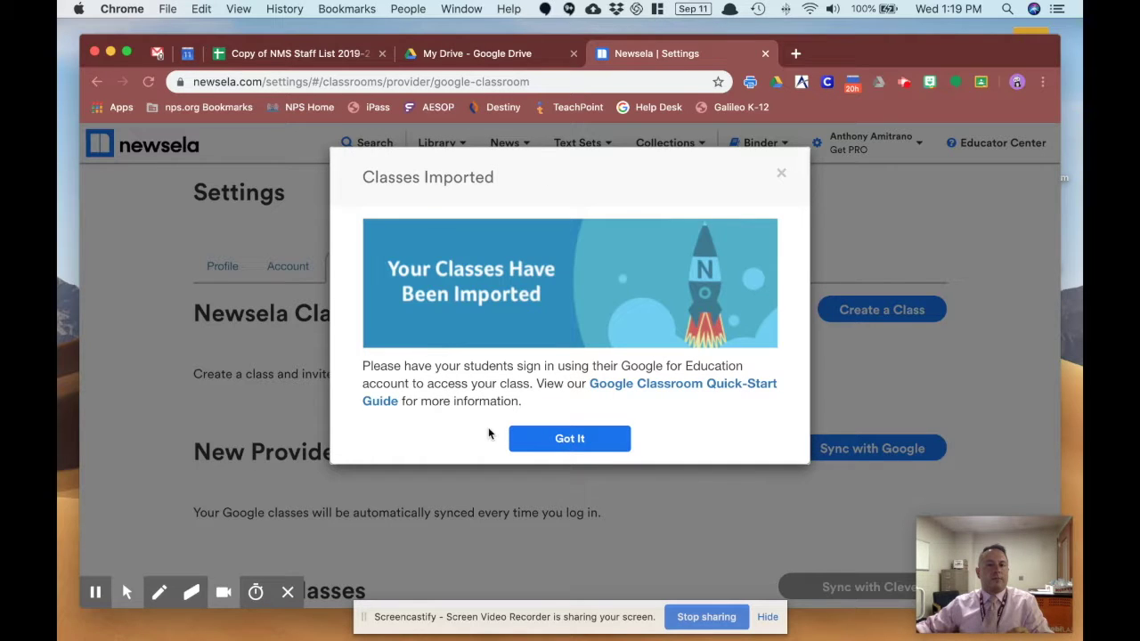
click(545, 438)
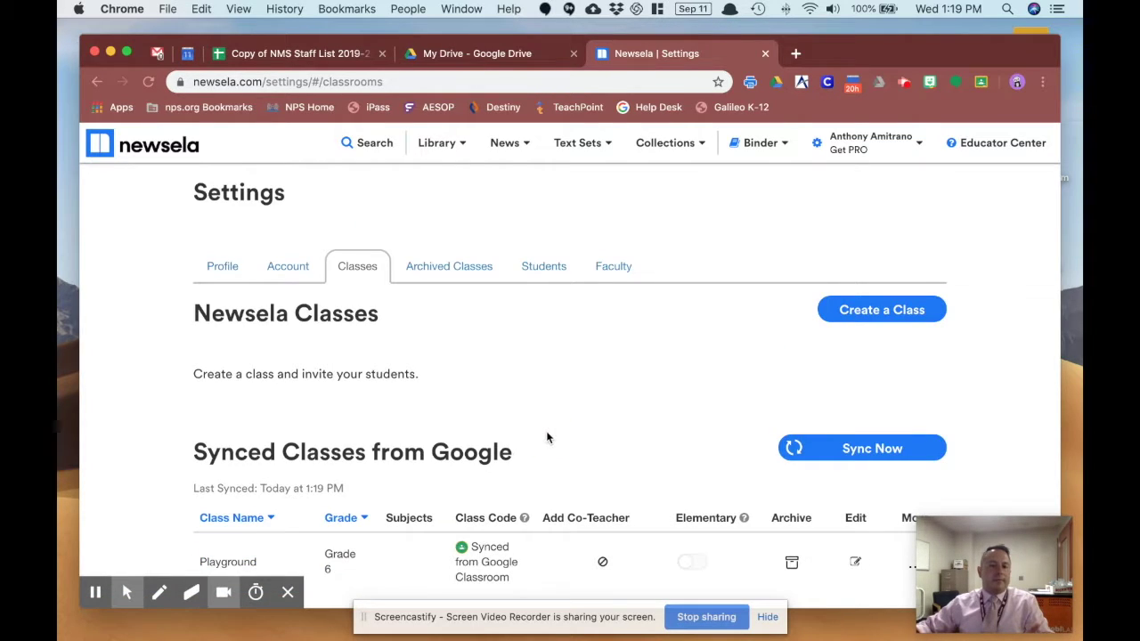
Open the synced Playground class's name, grade and subject settings for editing and save them.
scroll(545, 435, down, 3)
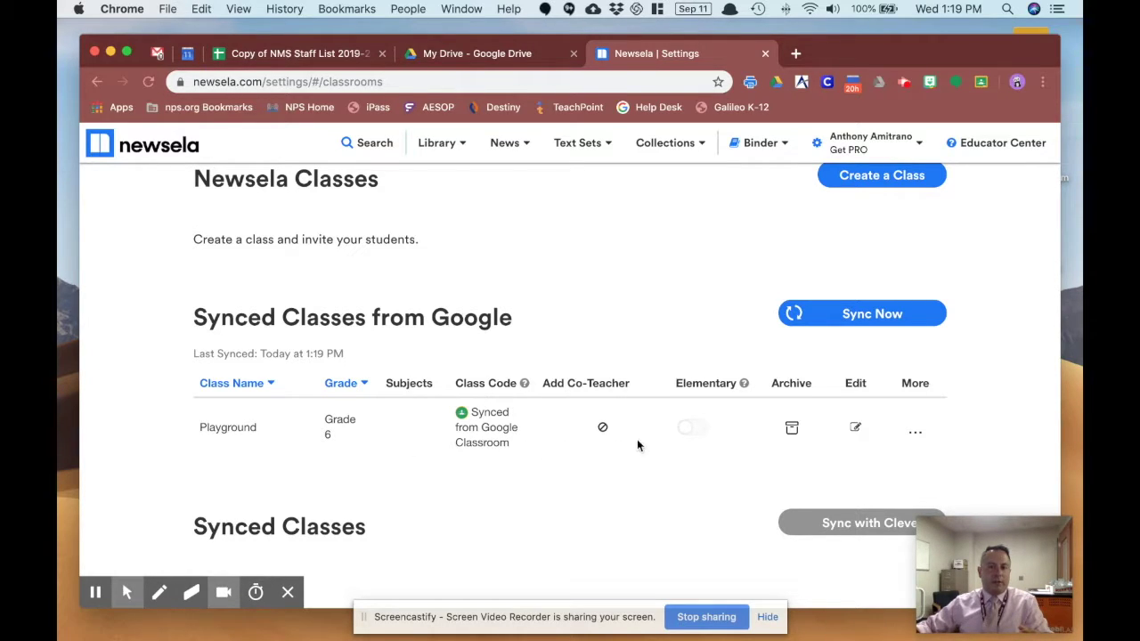
click(856, 430)
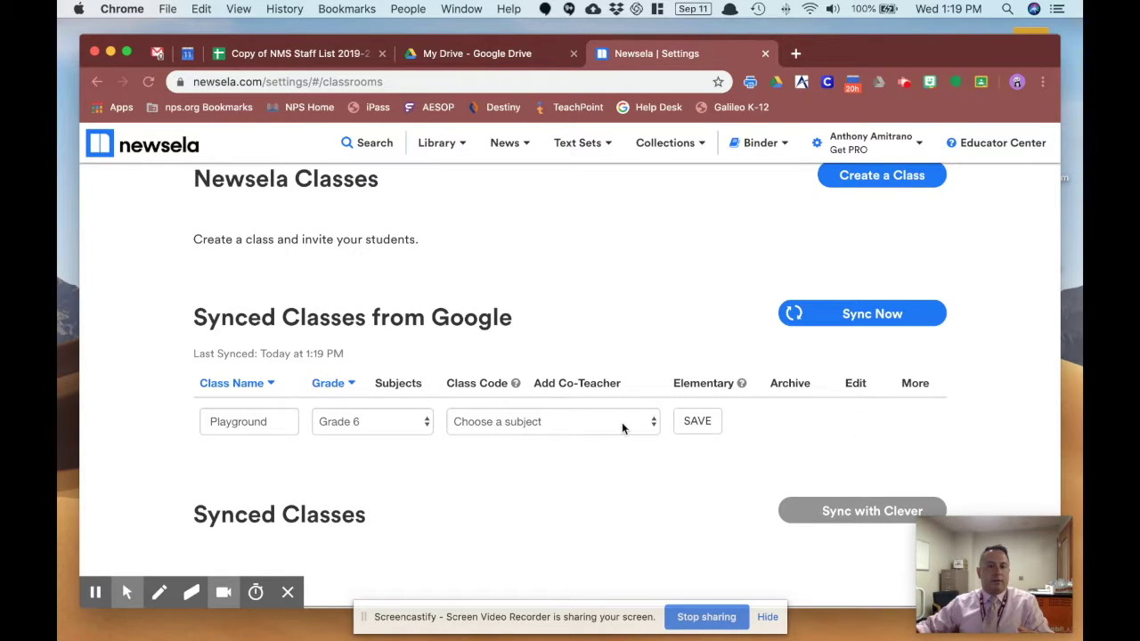
click(686, 425)
View the Playground class's Quick-Start Guide, then return to the class settings page and look it over.
click(916, 431)
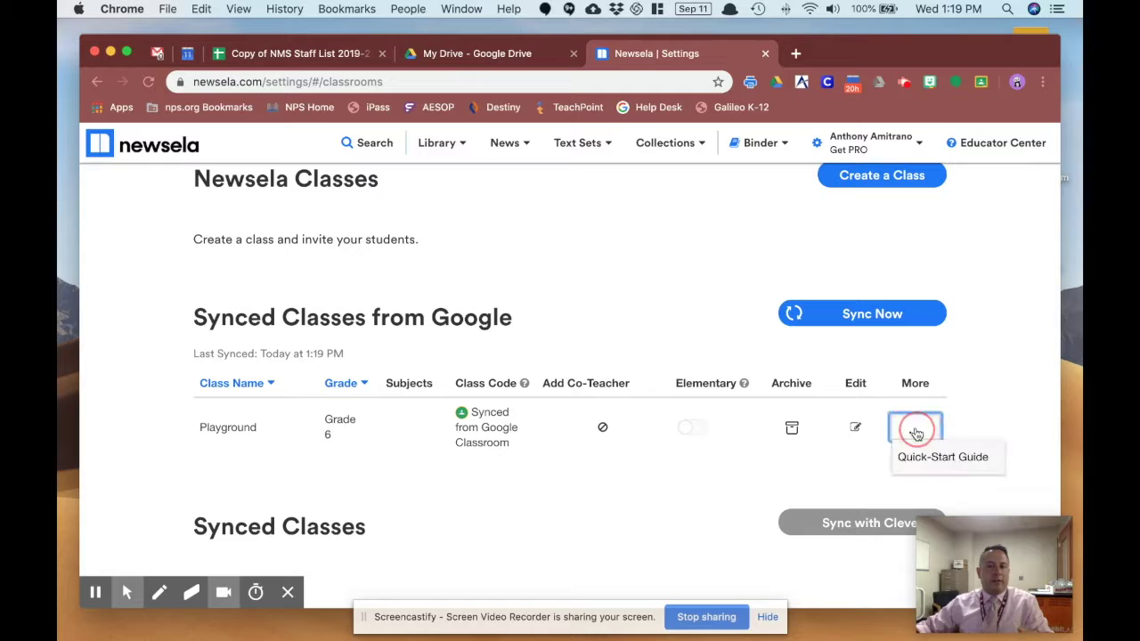
click(919, 459)
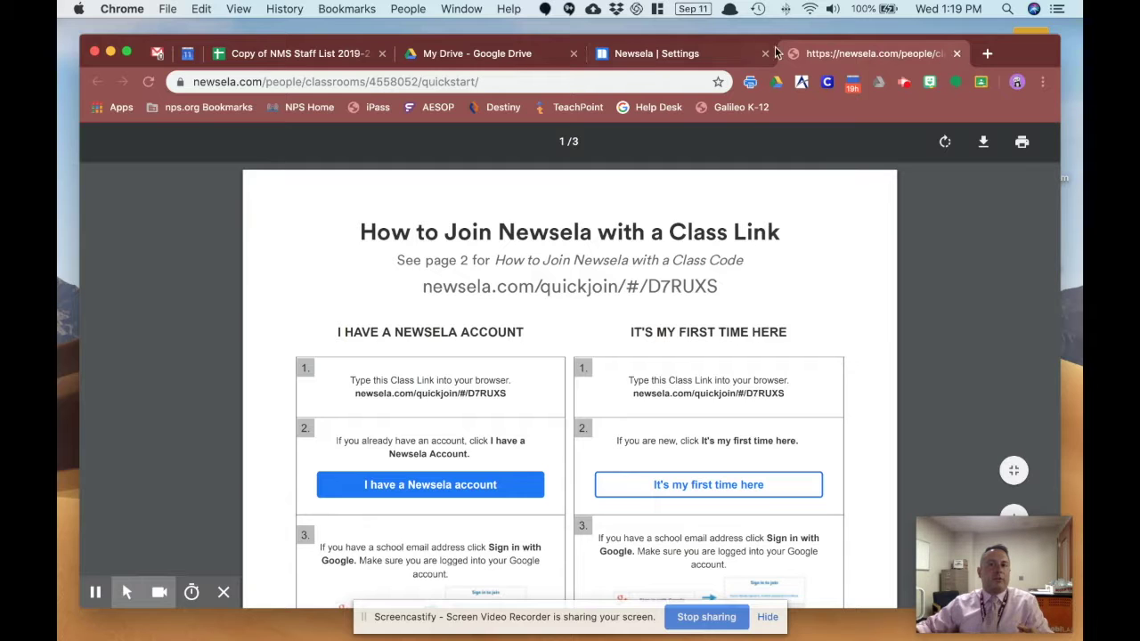
click(712, 53)
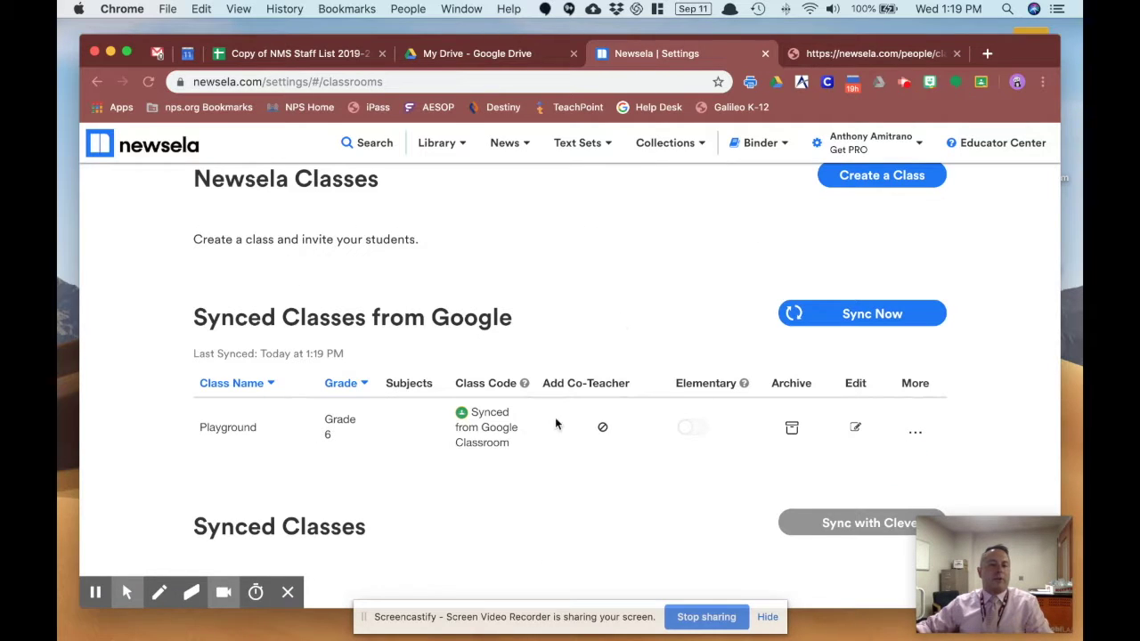
scroll(607, 515, down, 5)
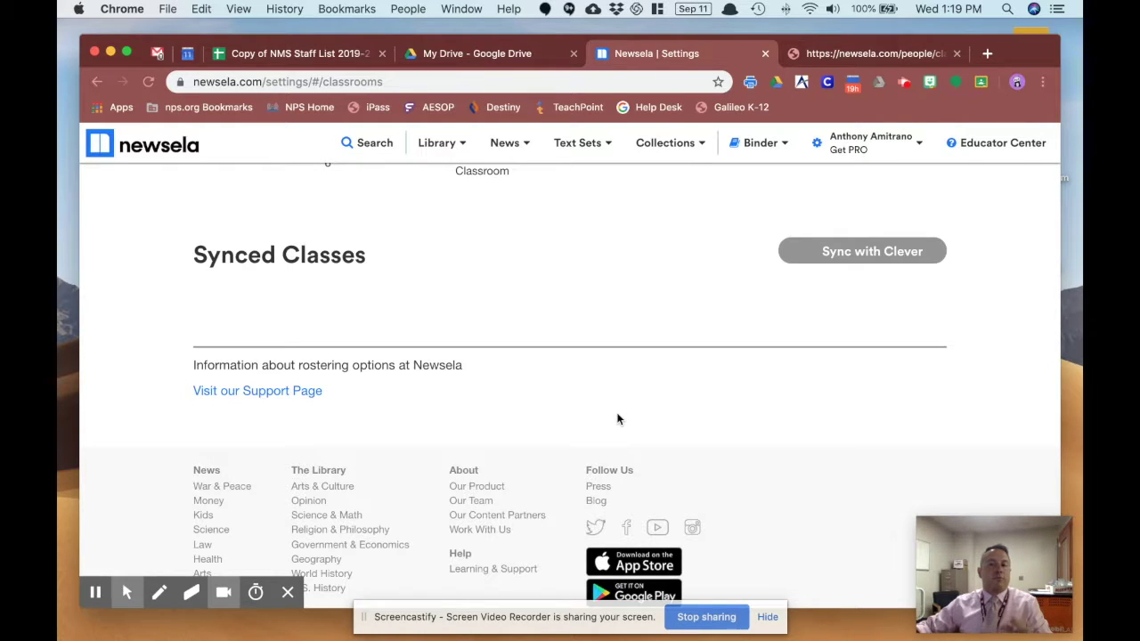
scroll(618, 419, up, 6)
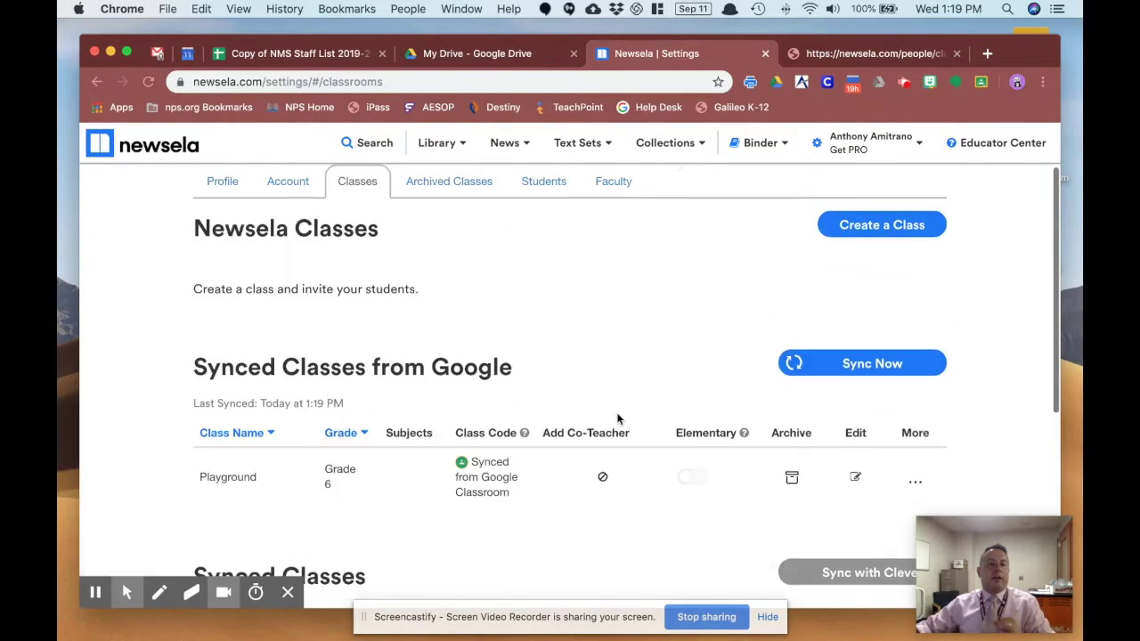
scroll(618, 420, up, 1)
scroll(618, 420, up, 1)
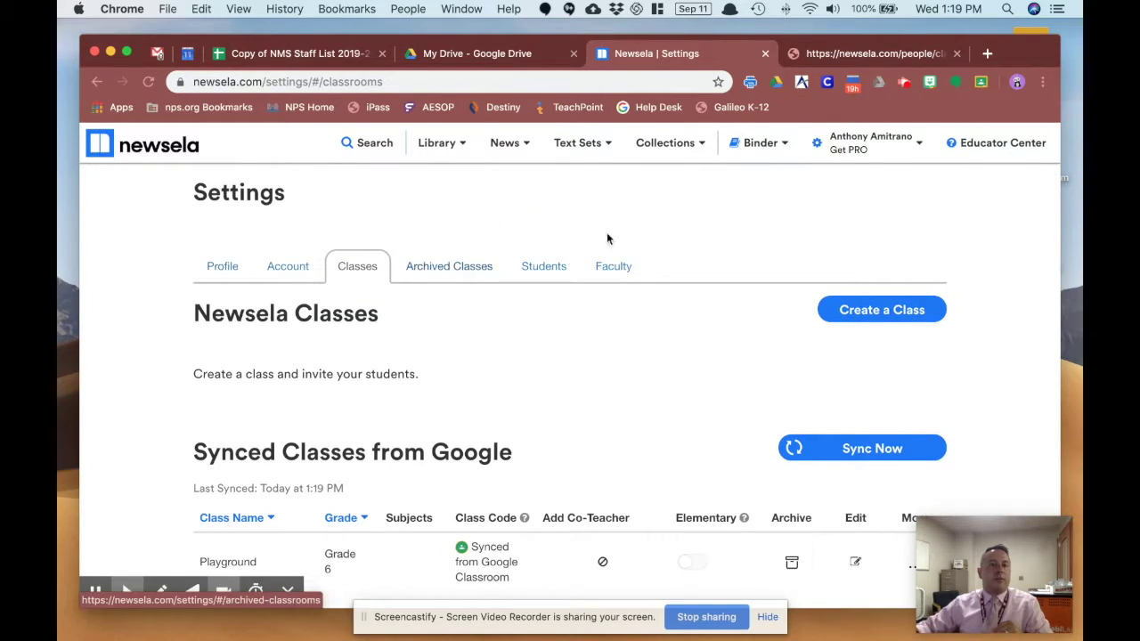
Reopen the Carli Lloyd football article from the Newsela home page and start an assignment for the Playground class.
click(436, 145)
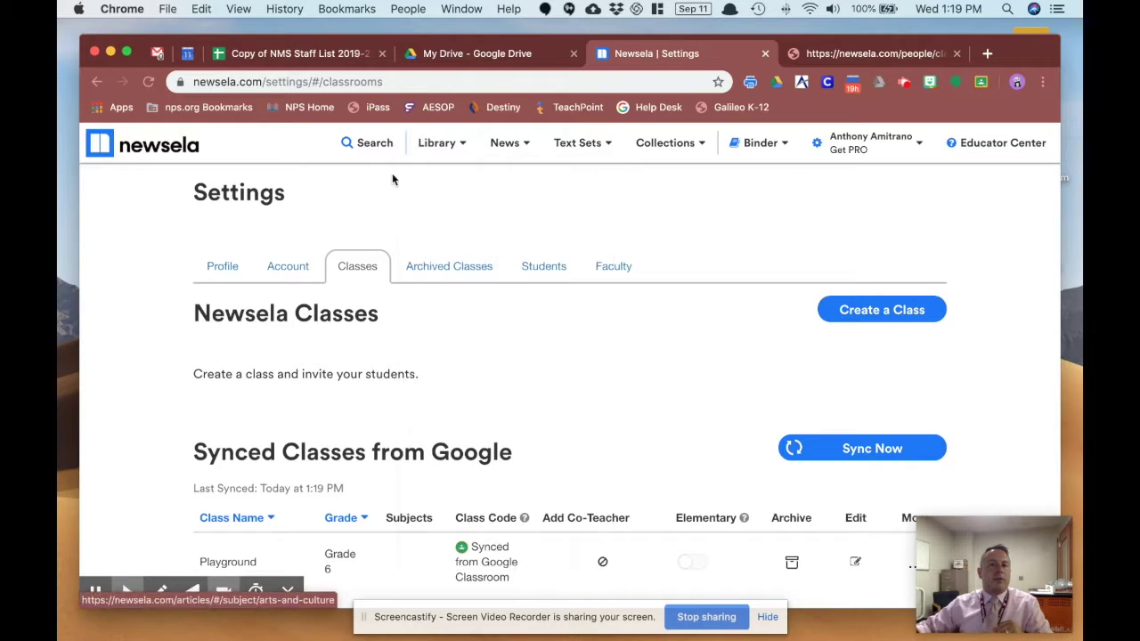
click(172, 149)
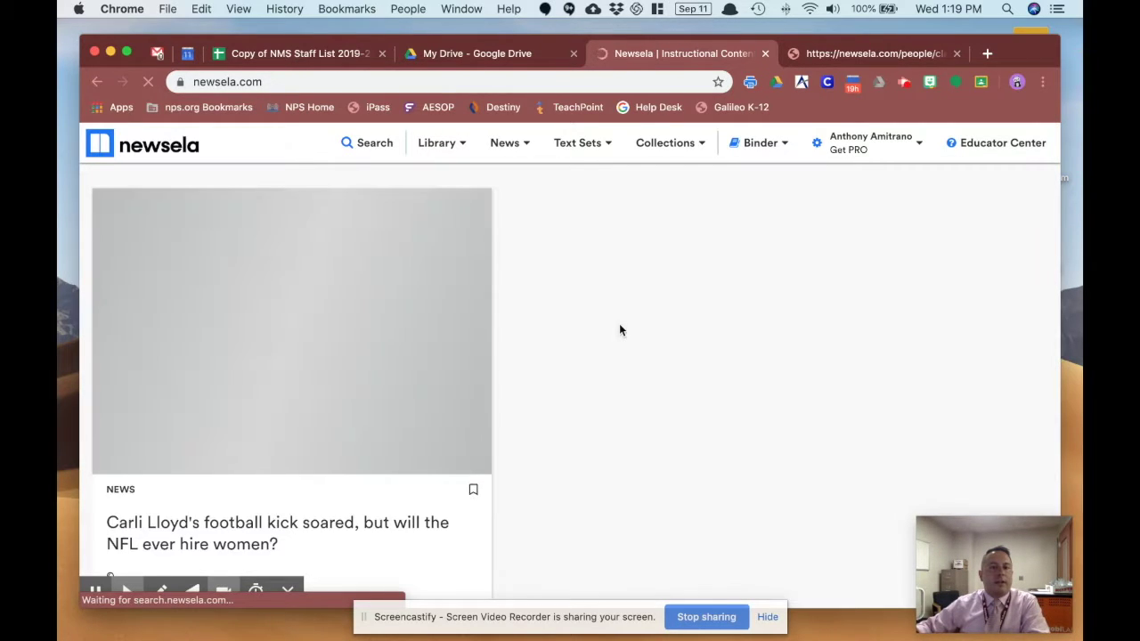
click(228, 533)
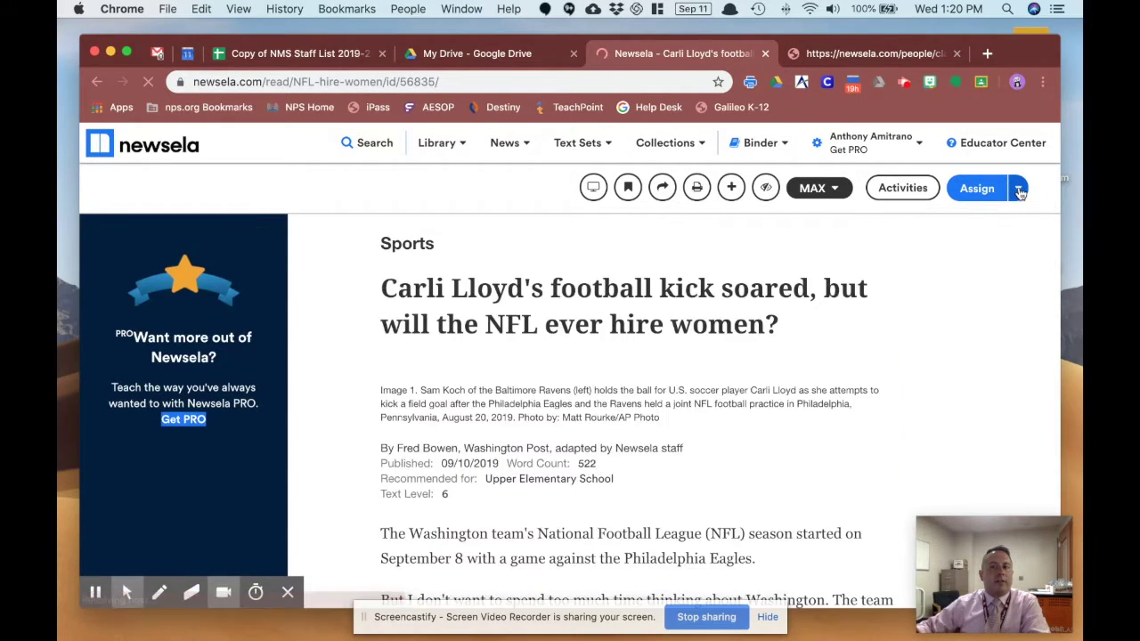
click(1020, 190)
click(991, 192)
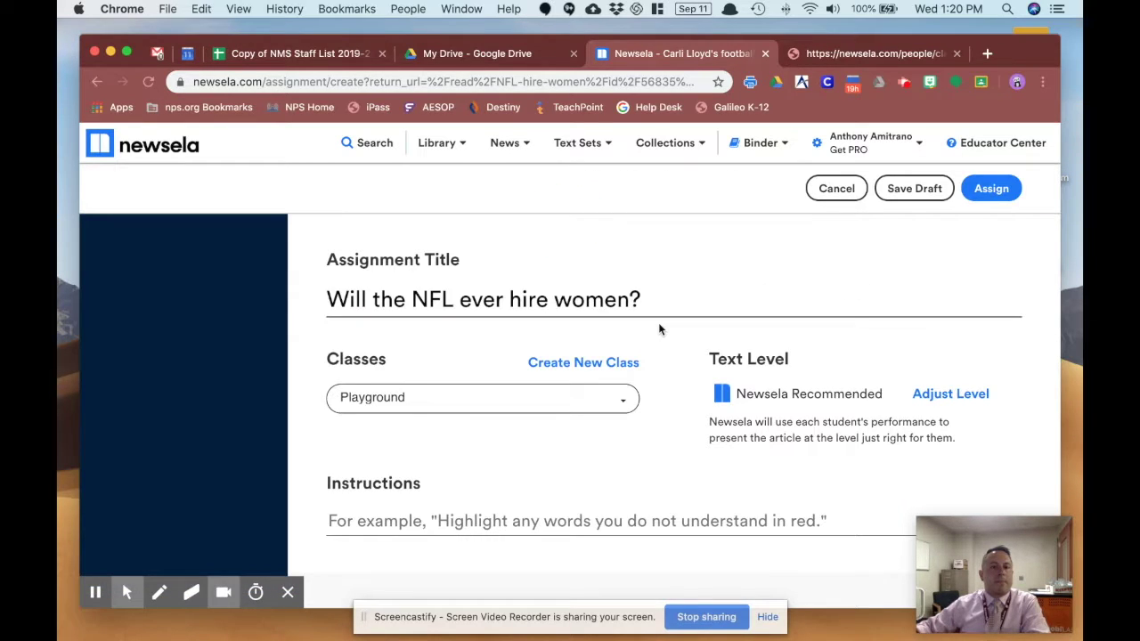
click(621, 405)
click(638, 434)
Enter the assignment instructions "Read through this article and respond with your thoughts.".
scroll(741, 494, down, 5)
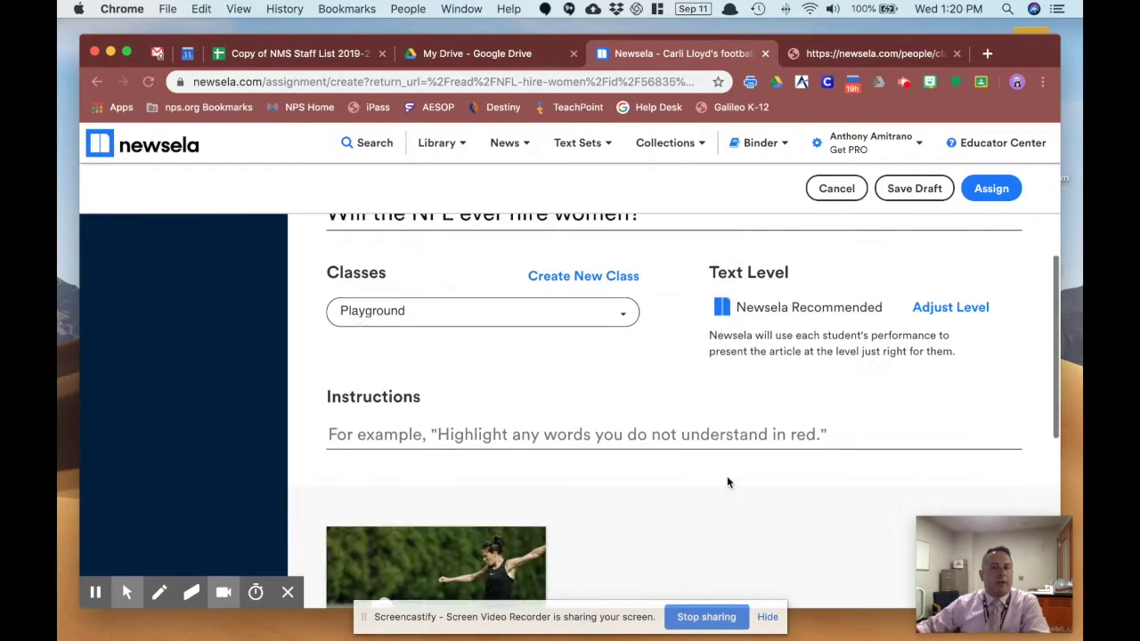
click(495, 254)
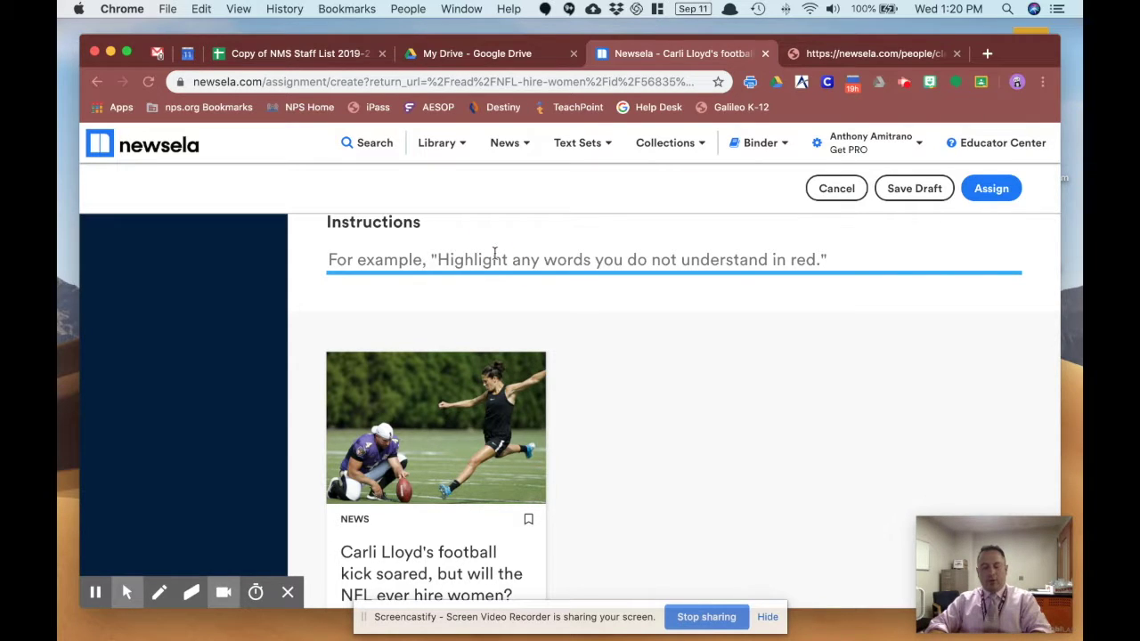
text(Read through this arti)
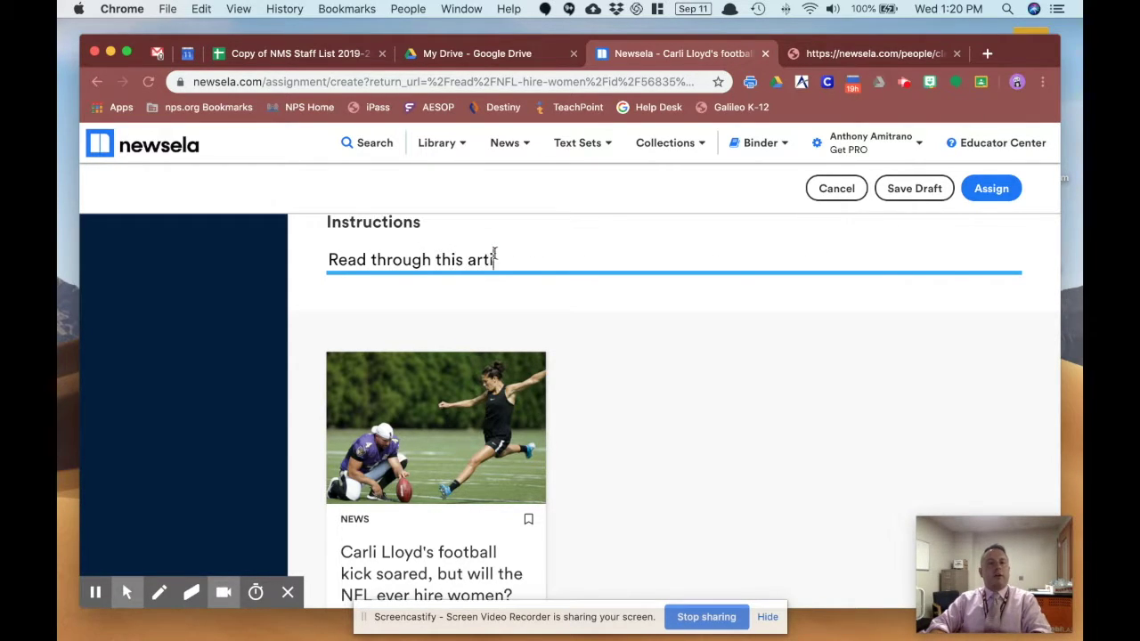
text(cle and re)
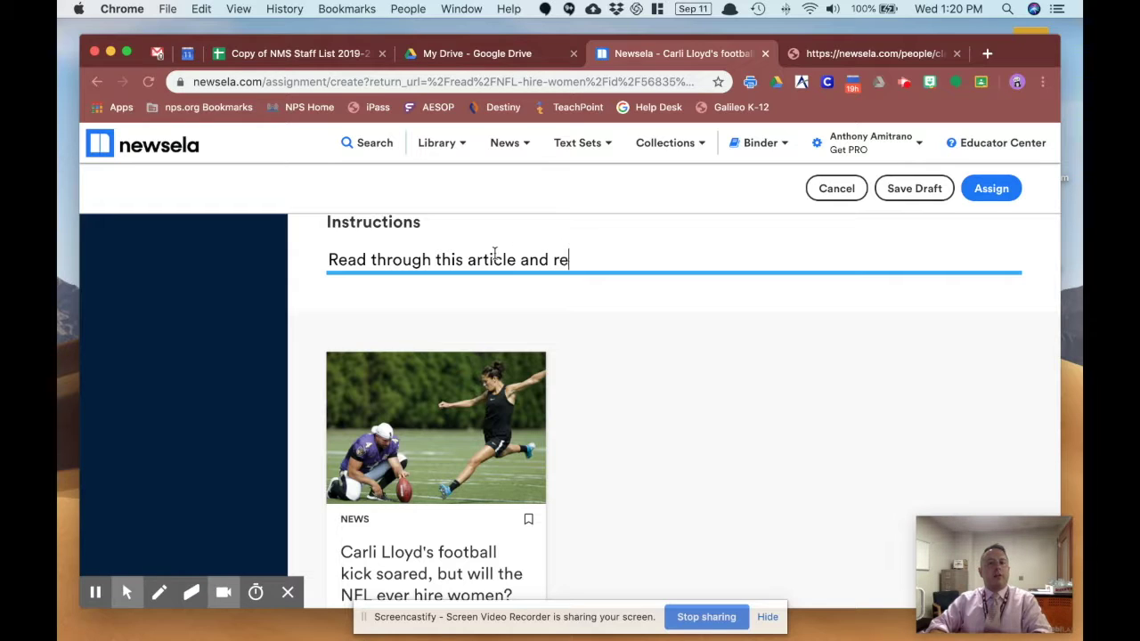
text(spond with youru thoug)
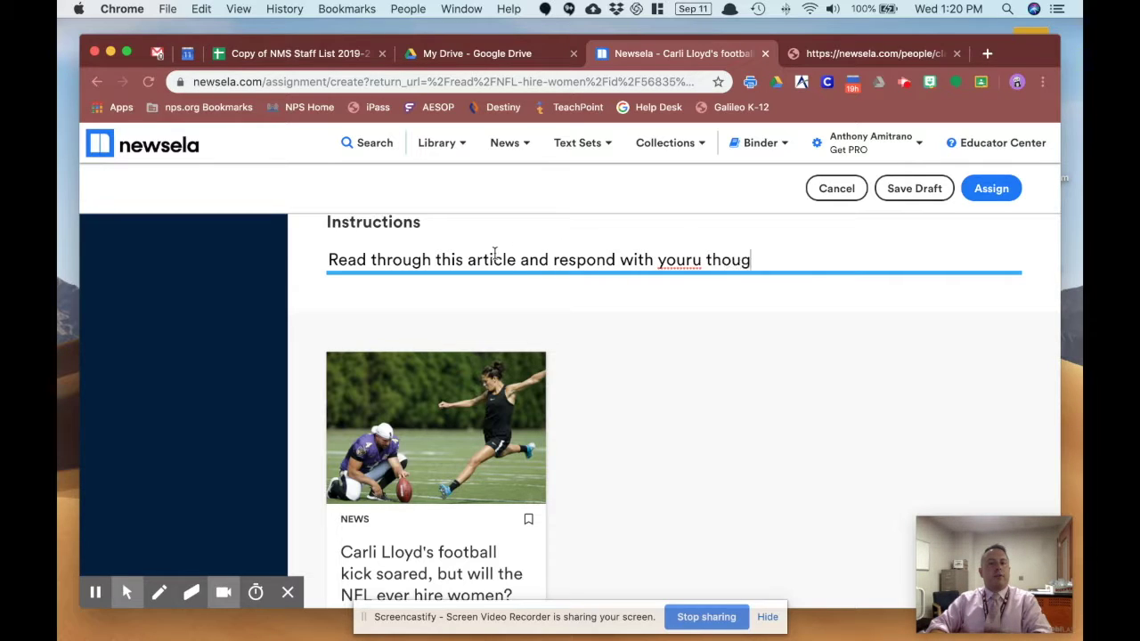
key(BackSpace)
key(BackSpace)
key(BackSpace)
key(BackSpace)
key(BackSpace)
key(BackSpace)
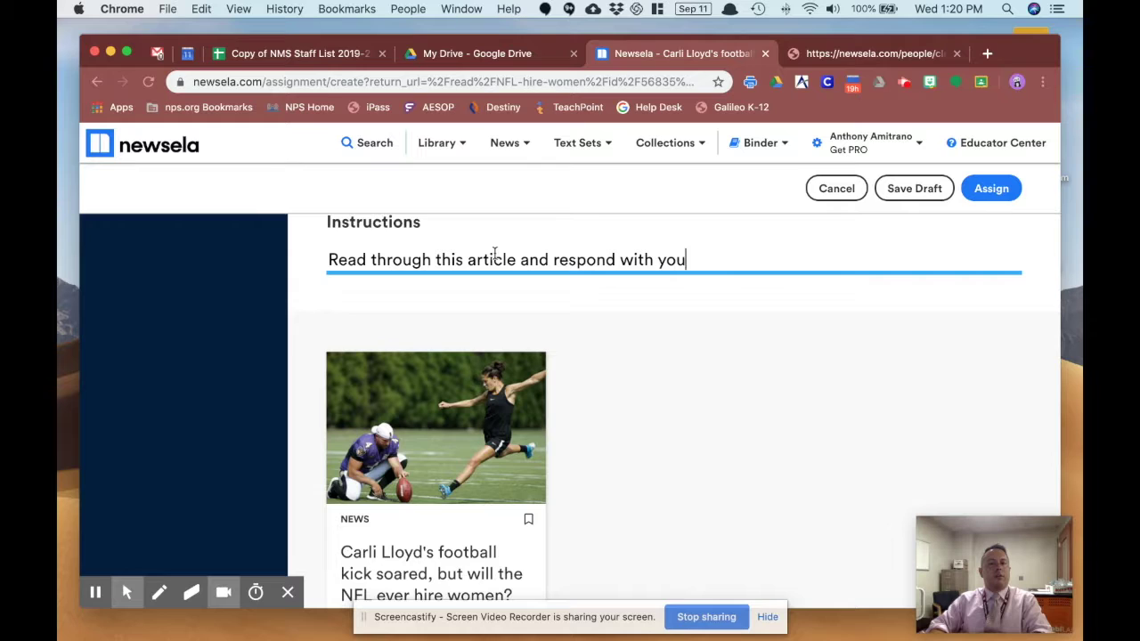
text(thoughts.)
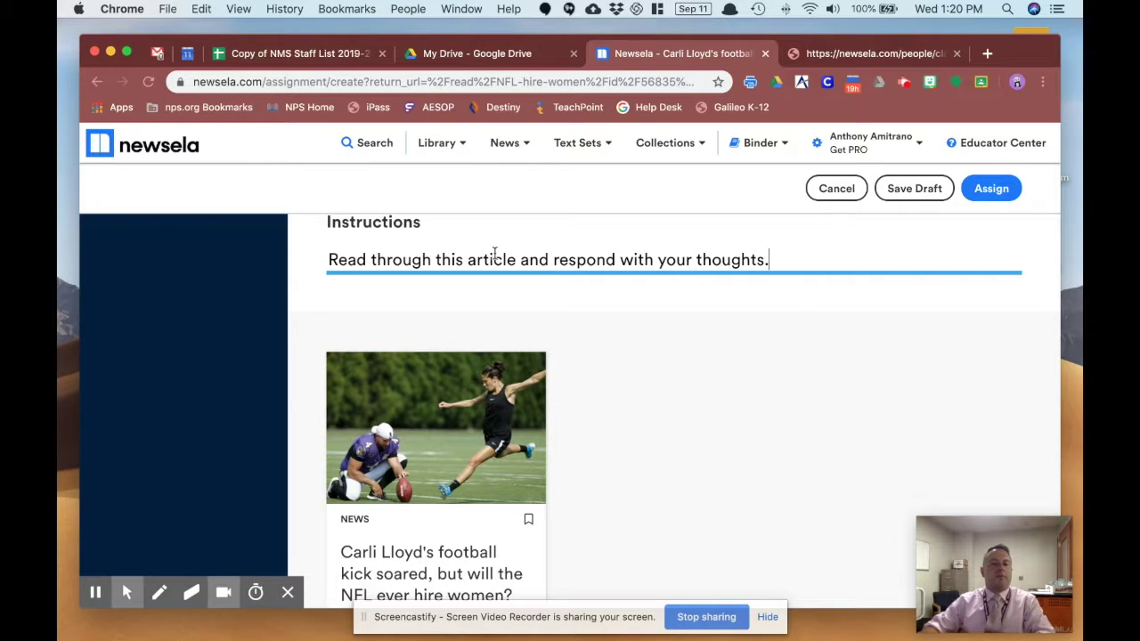
Review the rest of the assignment form and assign the article to the Playground class.
scroll(653, 432, down, 3)
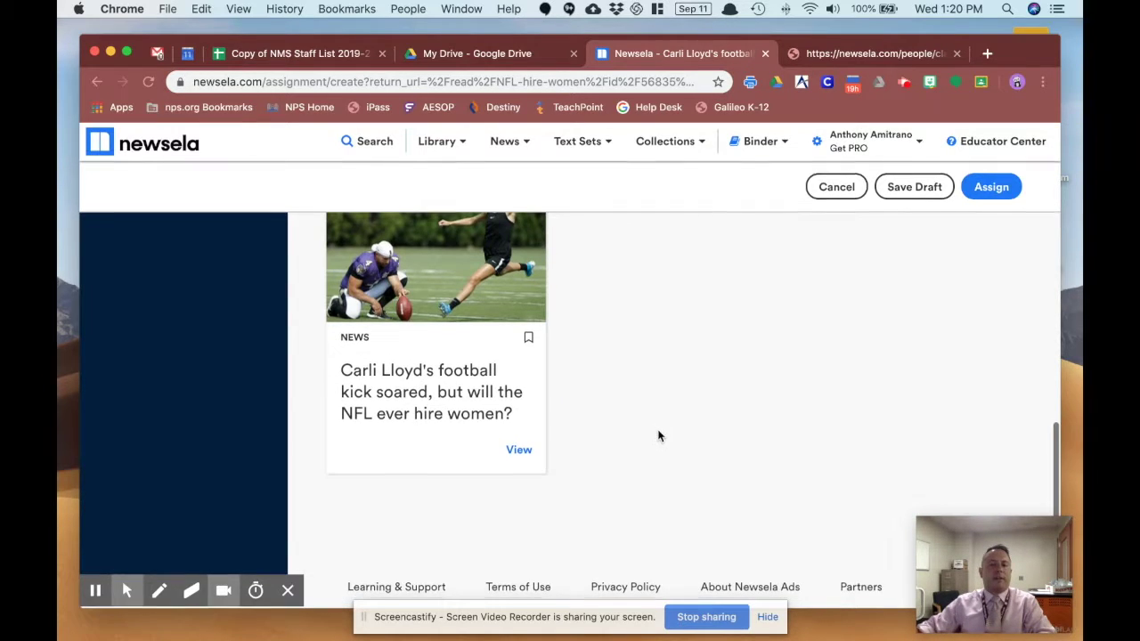
scroll(932, 258, up, 4)
click(1005, 189)
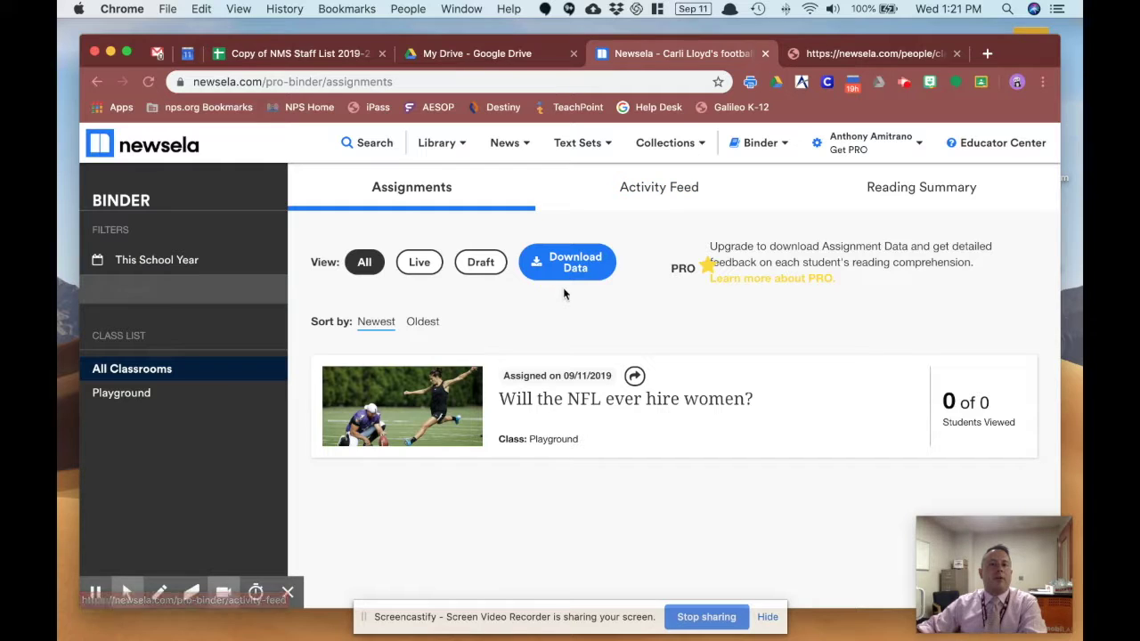
mouse_move(928, 536)
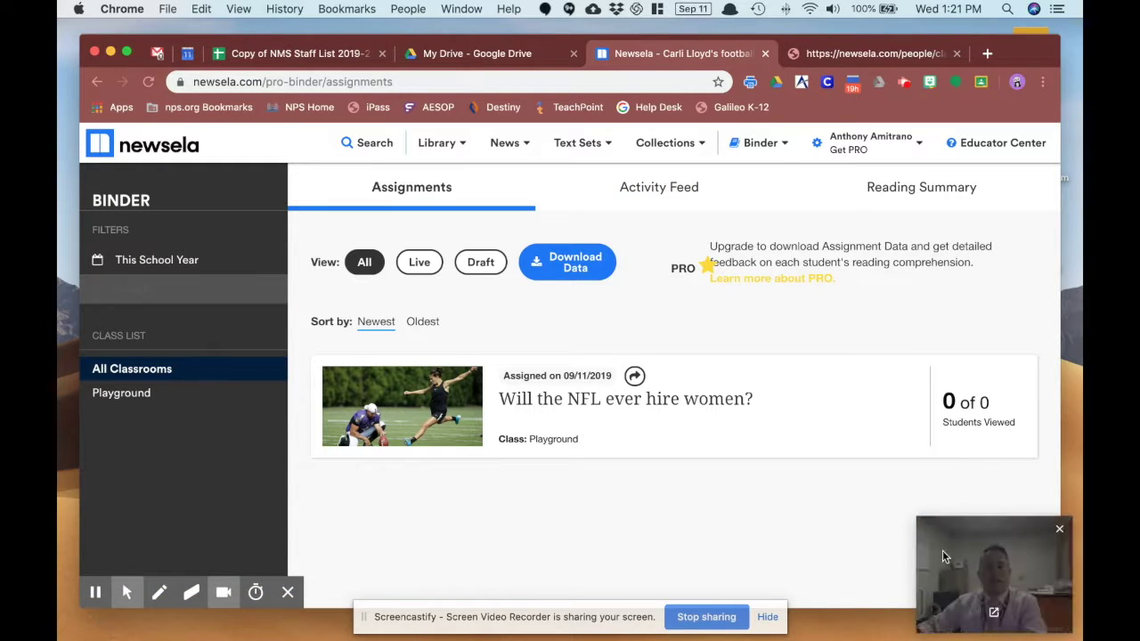